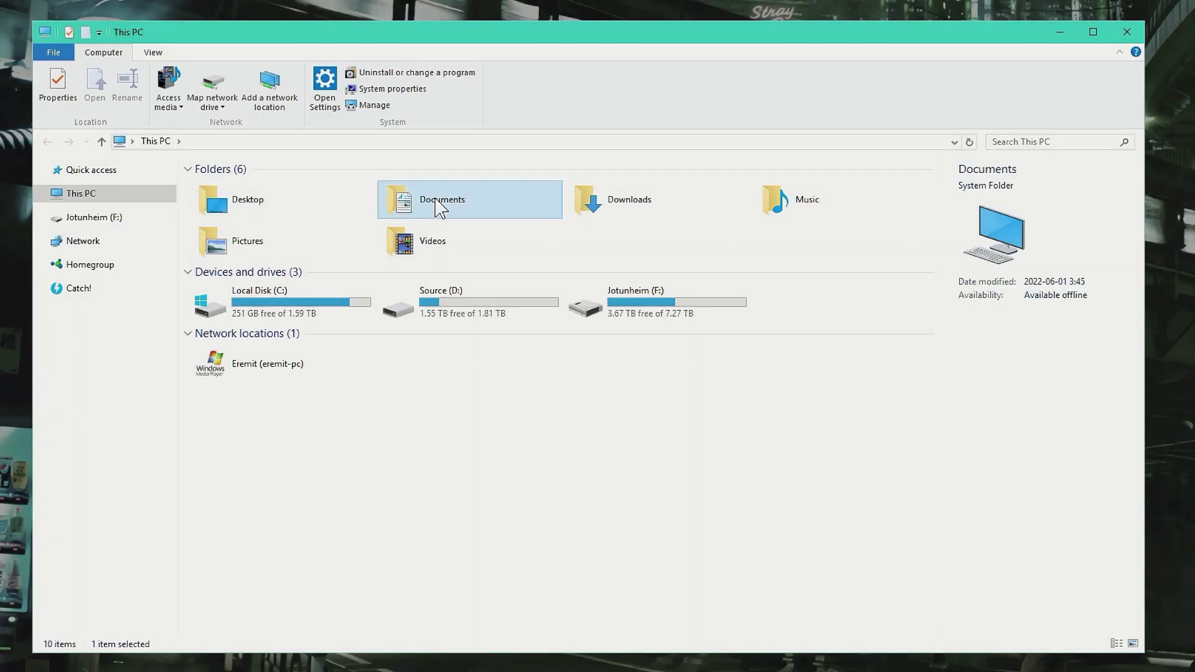
Step: Open Documents from the Folders list in This PC
double_click(466, 231)
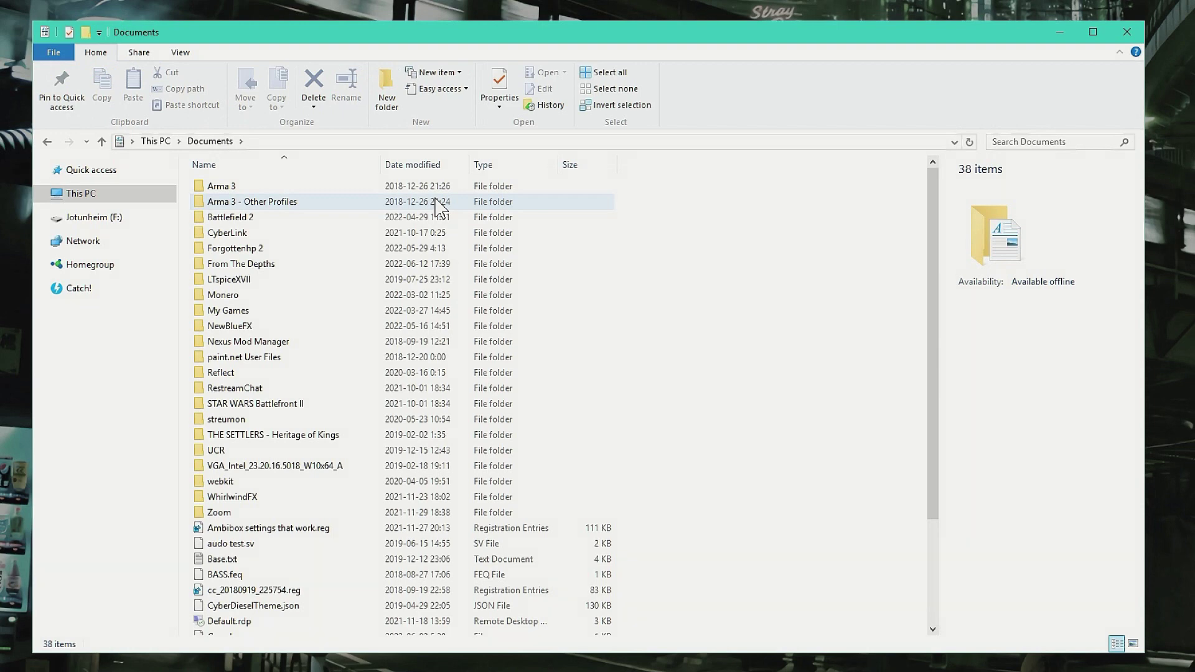
Step: Go to From The Depths > Player Profiles > Gmodism, briefly checking the Screenshots folder
left_click(268, 265)
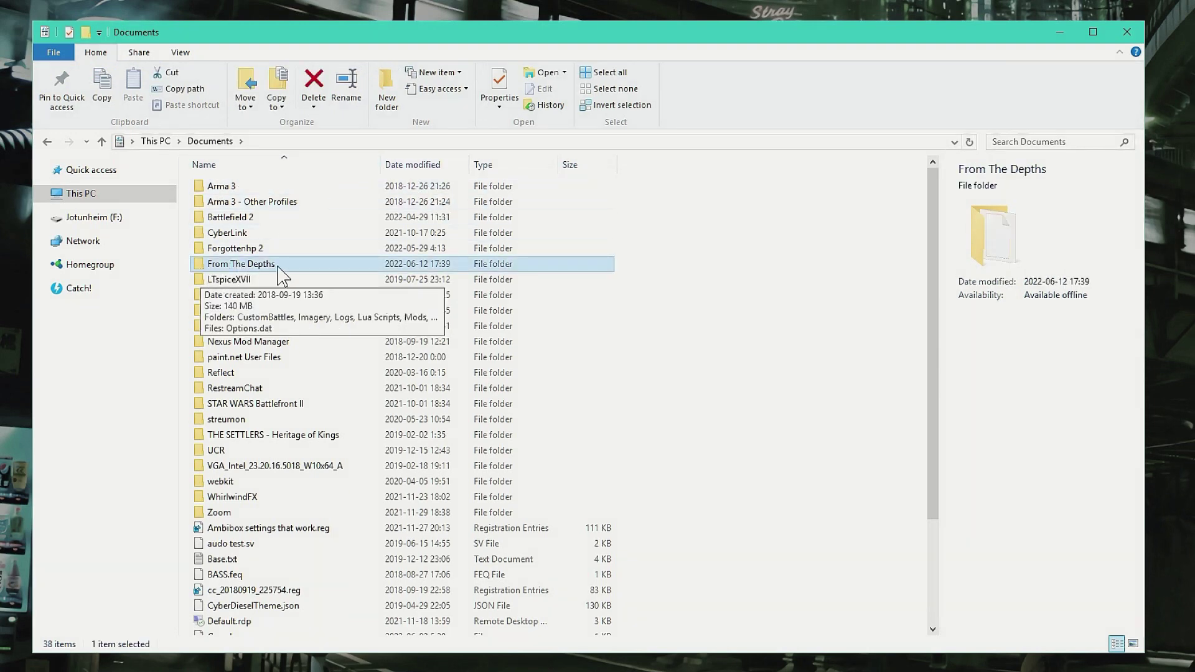
double_click(303, 268)
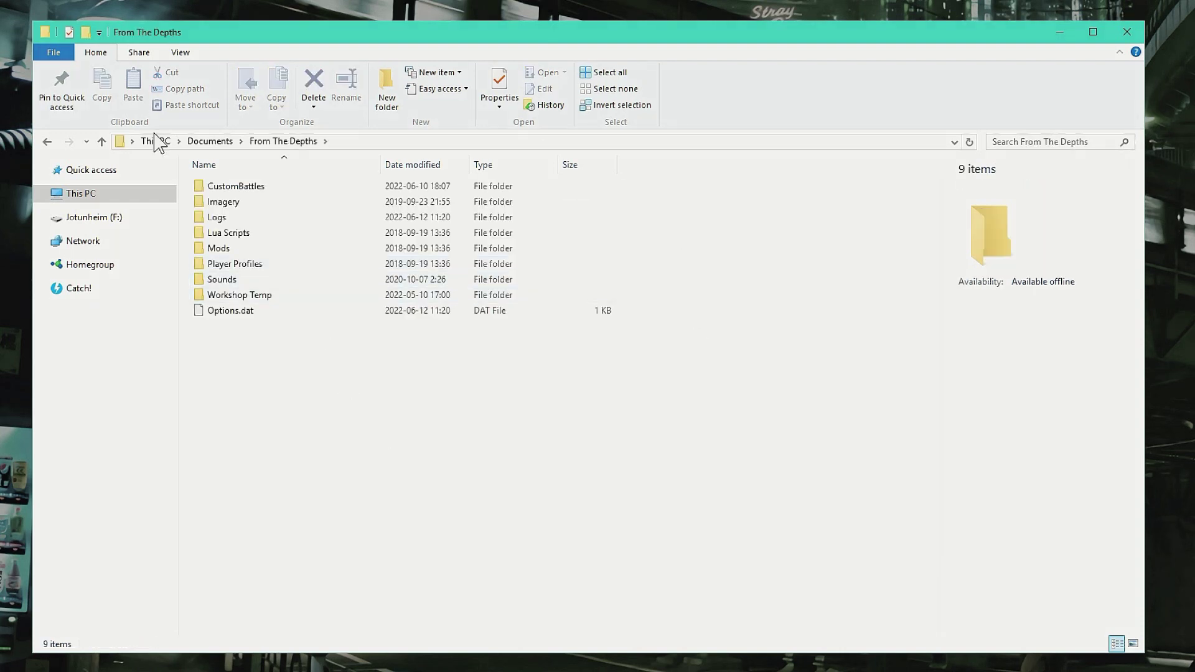
double_click(282, 266)
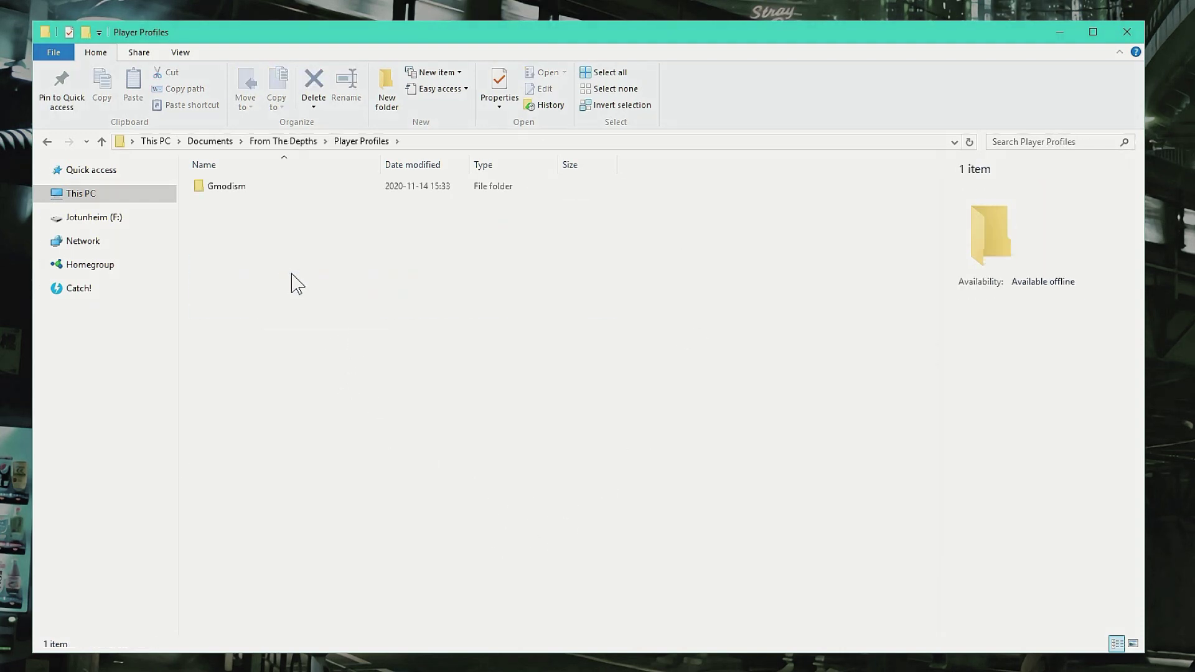
left_click(290, 192)
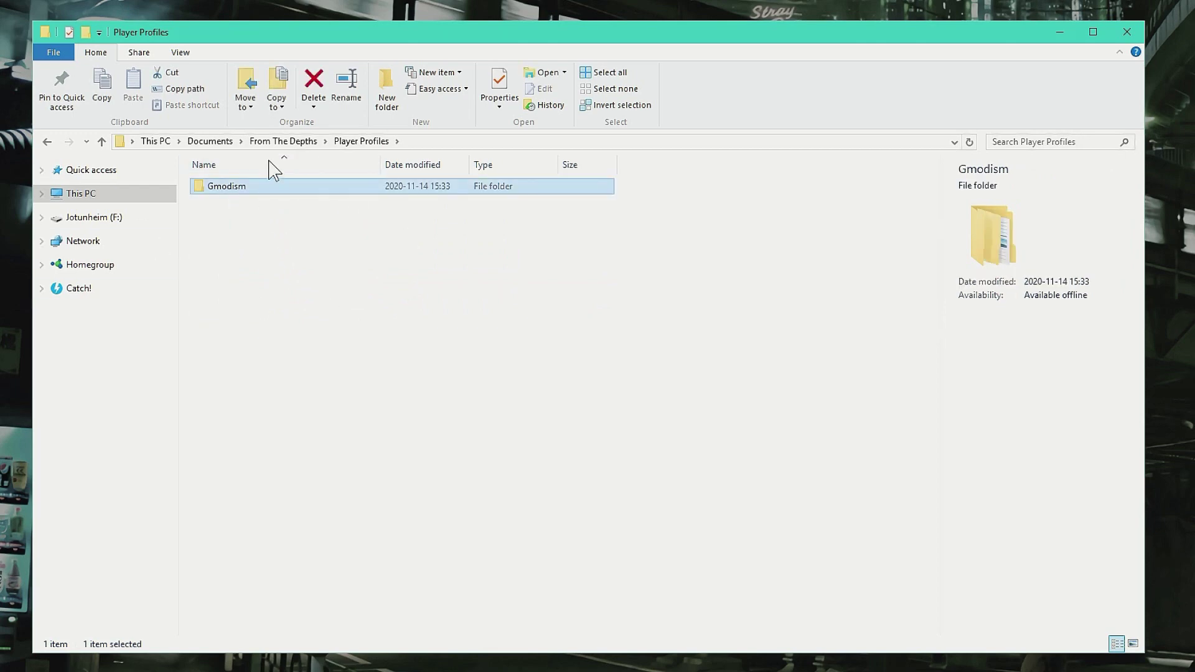
double_click(261, 192)
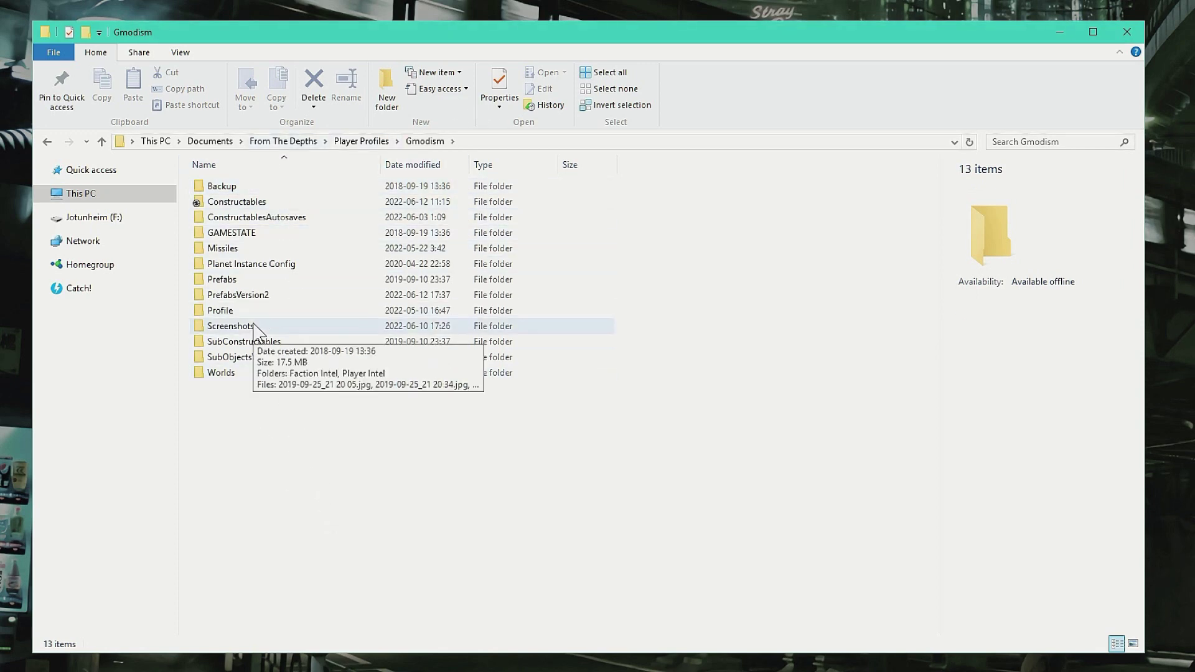
double_click(230, 326)
key("alt+Left")
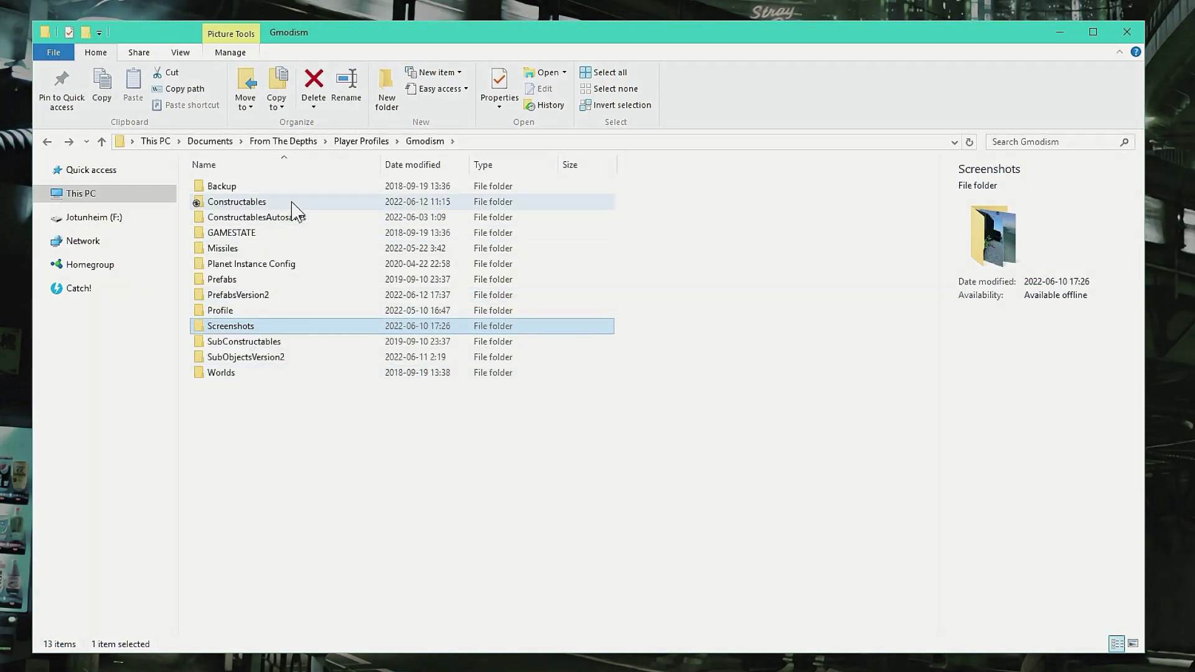
Step: In Constructables, try renaming boat.blueprint_backup to boat.blueprint, declining the boat (2).blueprint rename
double_click(230, 204)
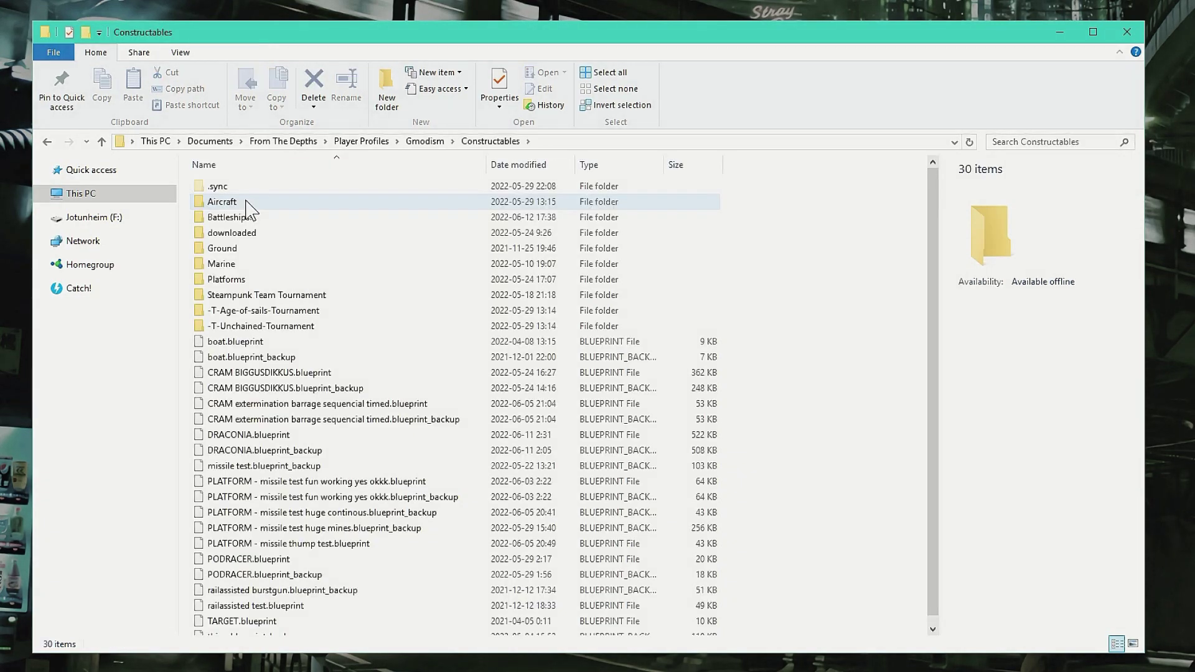
scroll(386, 379, "down", 1)
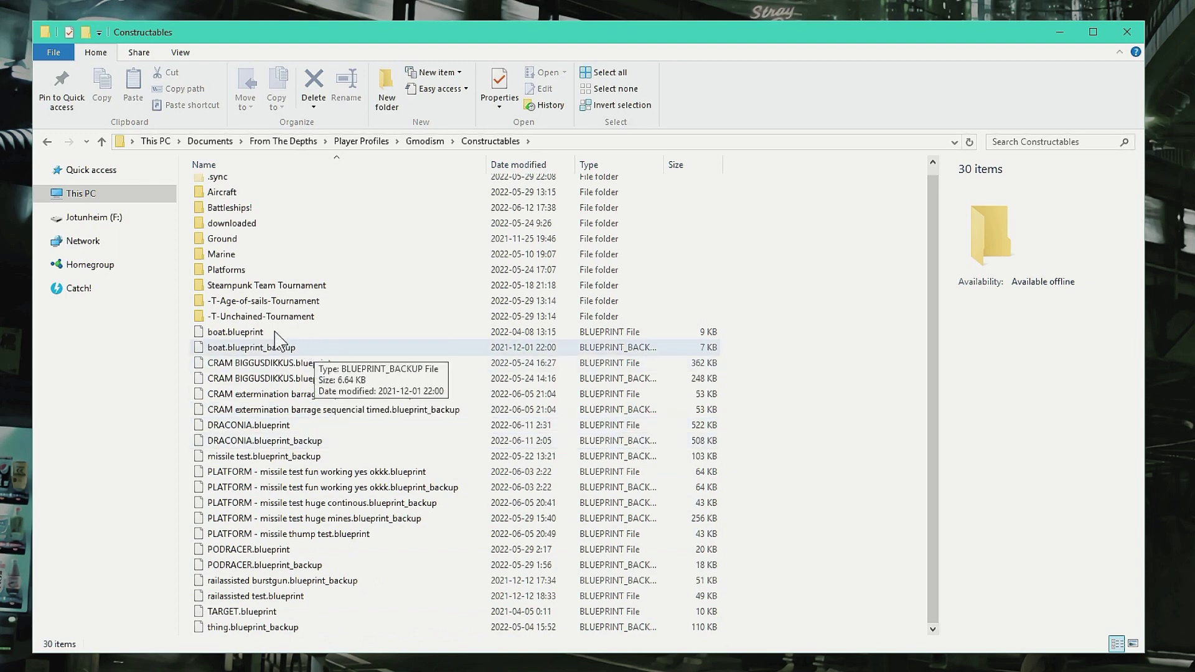
left_click(286, 347)
key("F2")
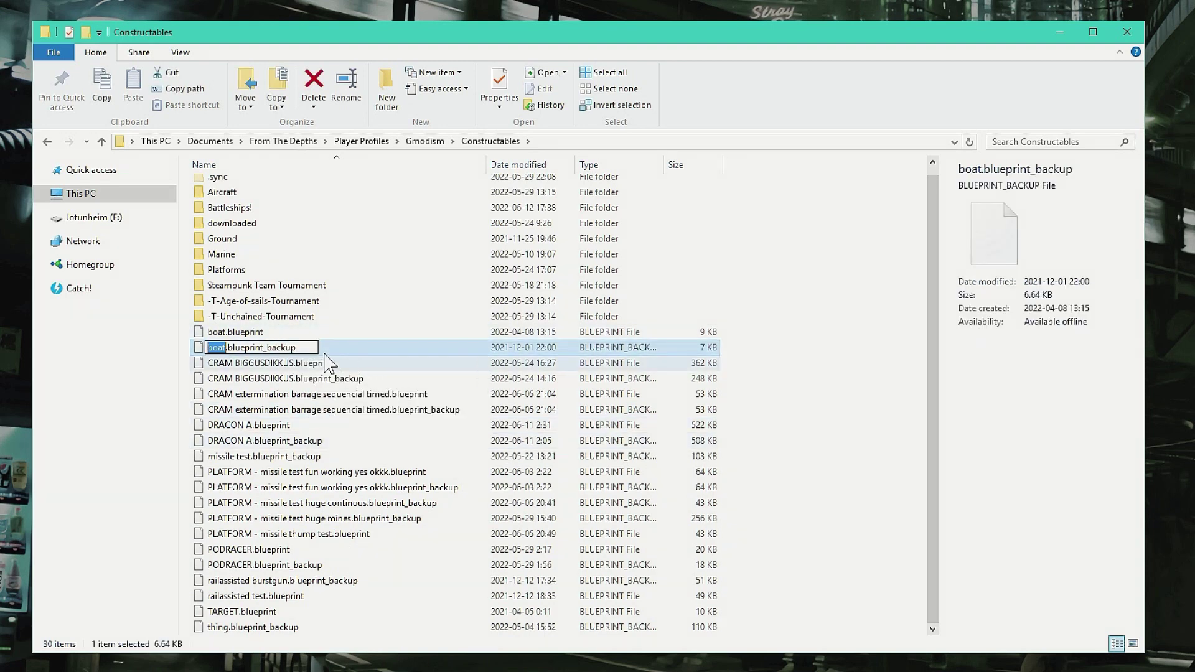
key("End")
key("Return")
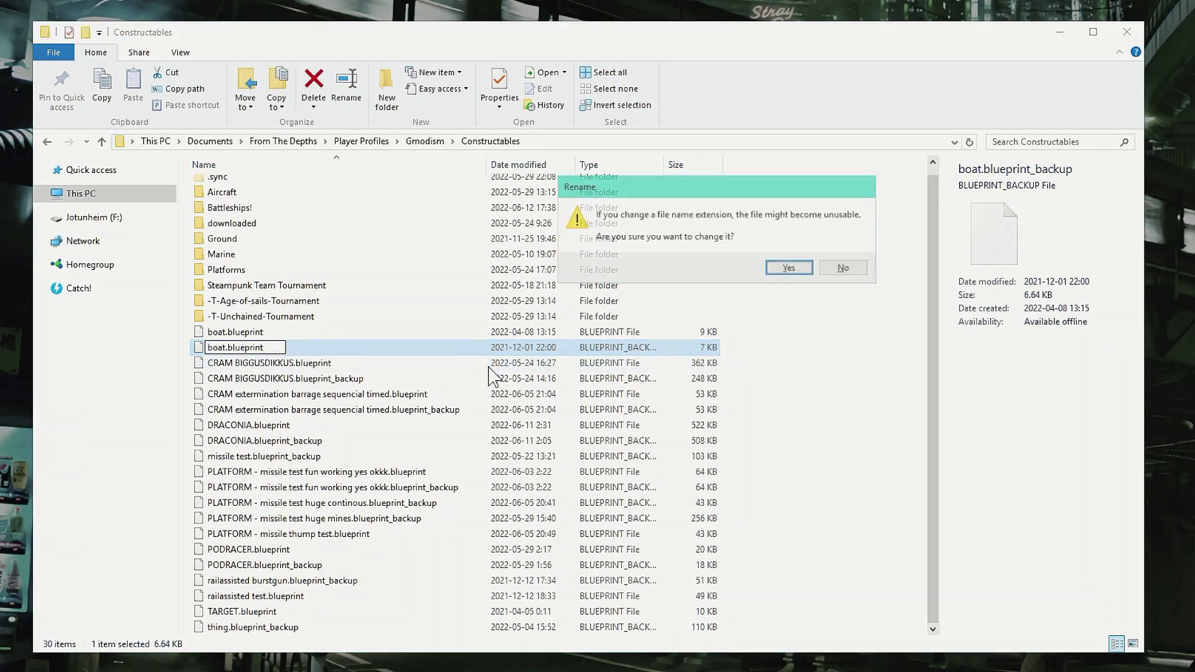
left_click(789, 268)
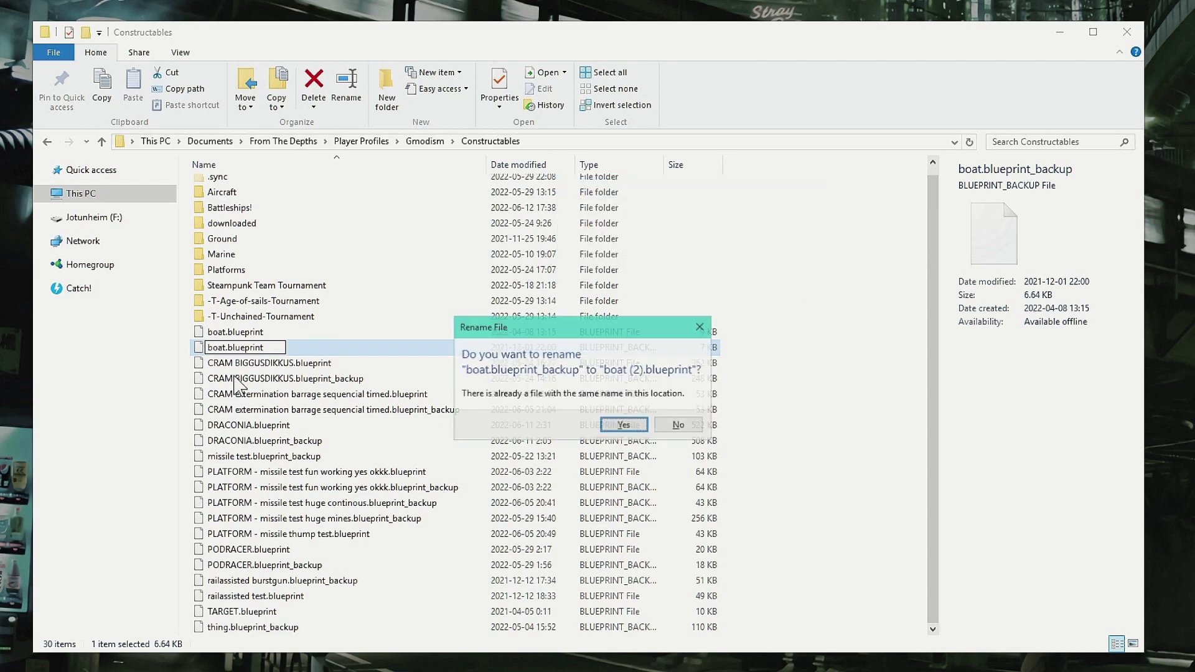
left_click(677, 428)
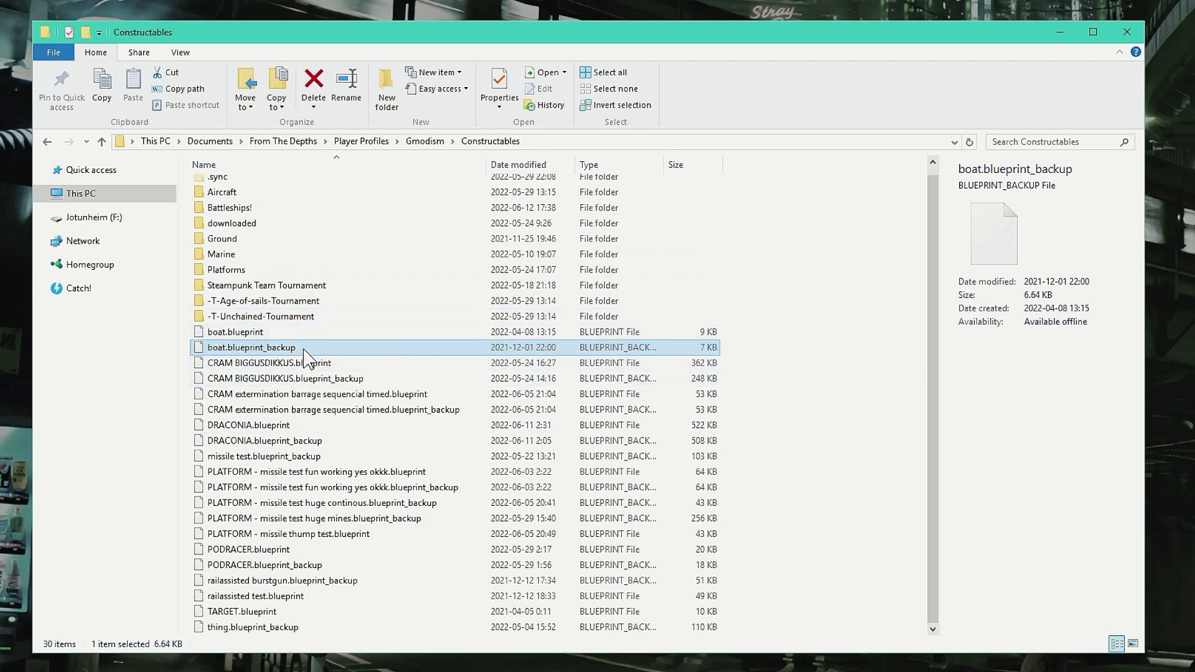
Step: Retry renaming boat.blueprint_backup to boat.blueprint, then cancel to keep the original name
key("Up")
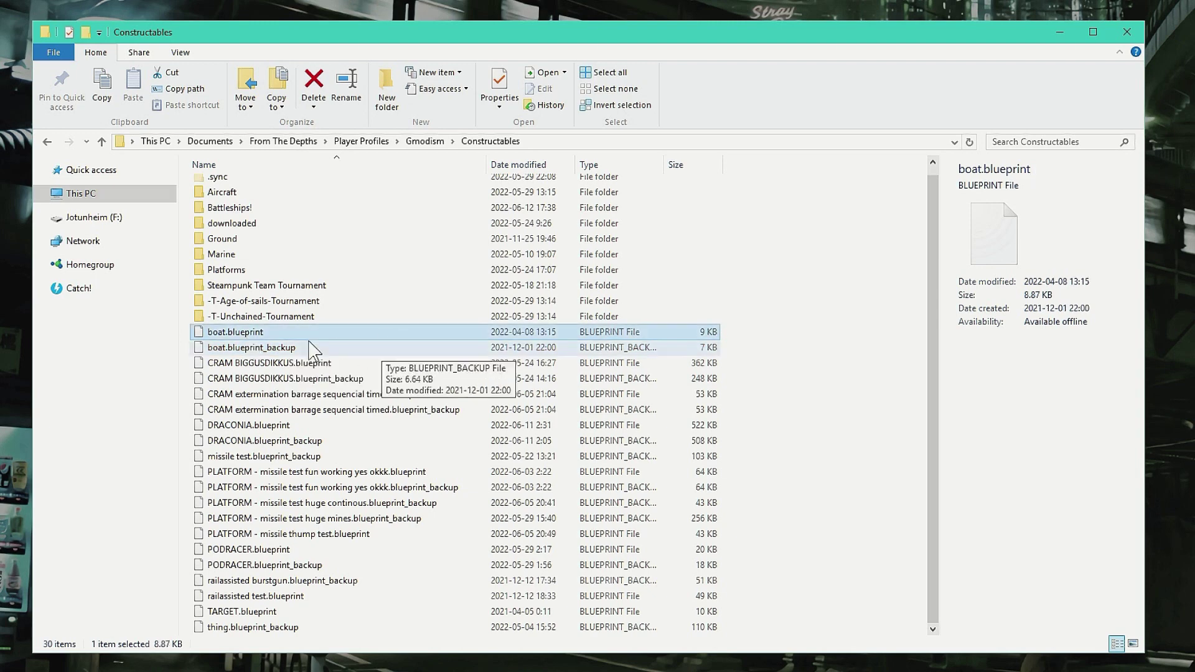
left_click(298, 350)
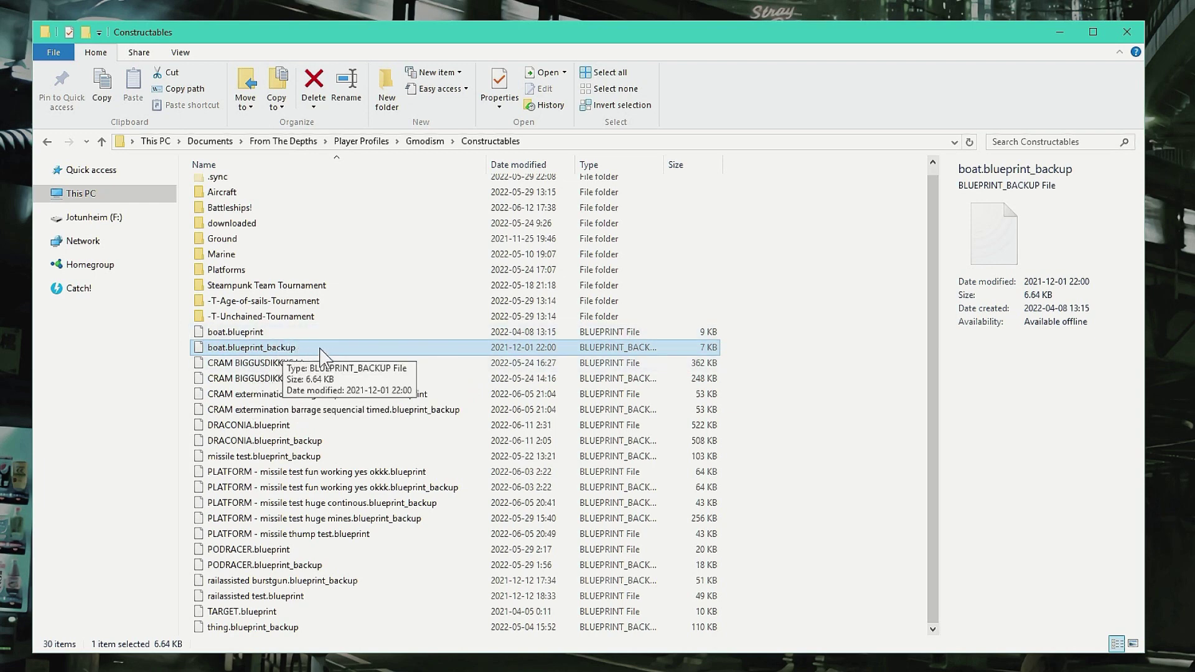
left_click(293, 347)
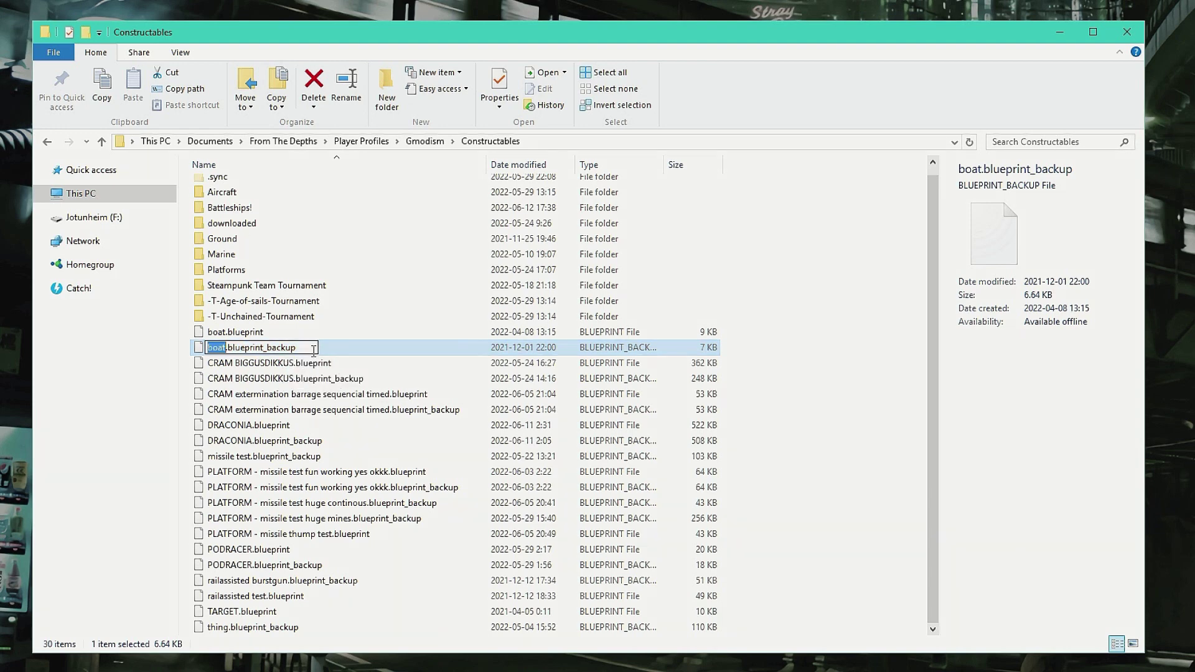
key("BackSpace")
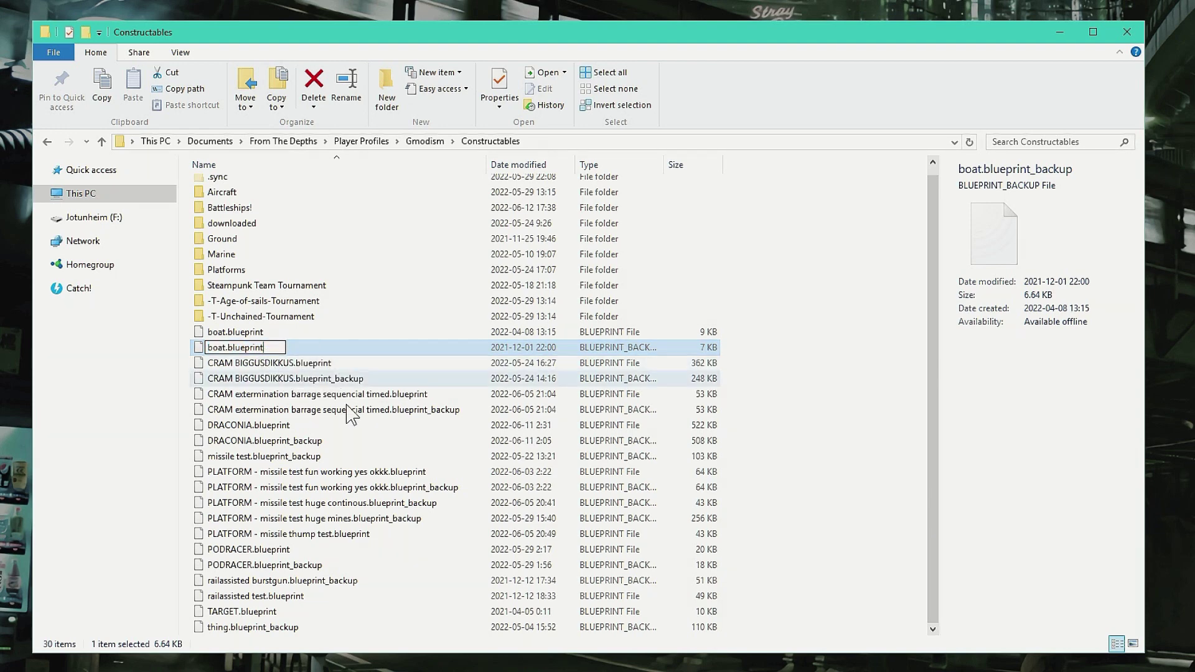
key("Return")
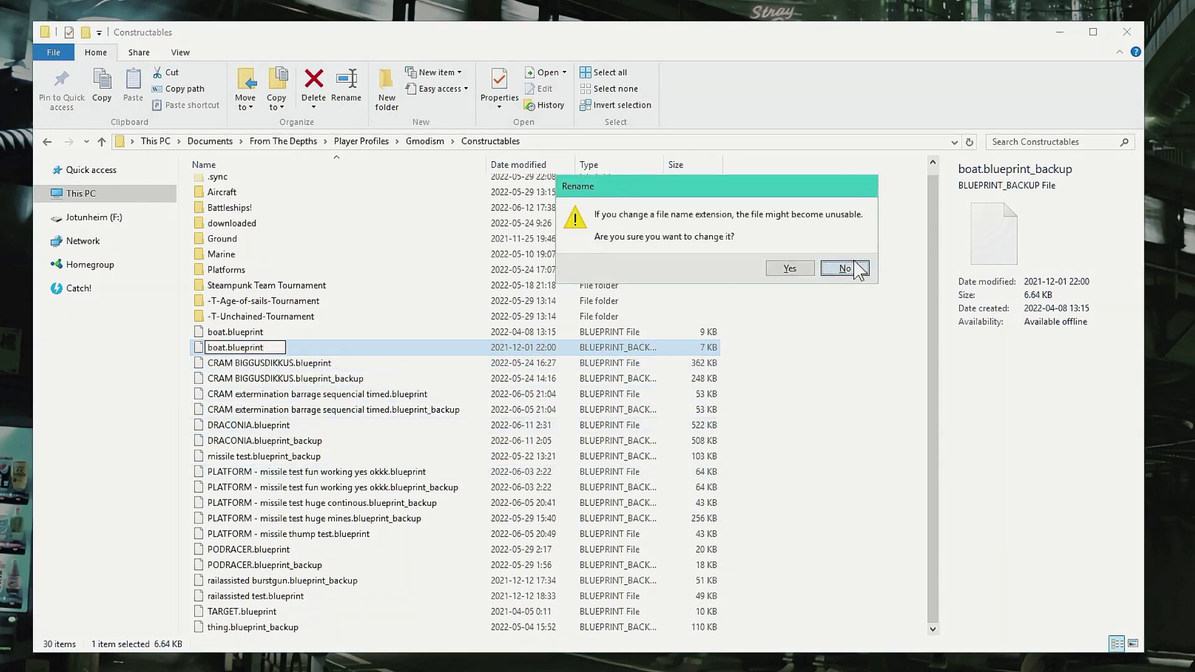
left_click(843, 268)
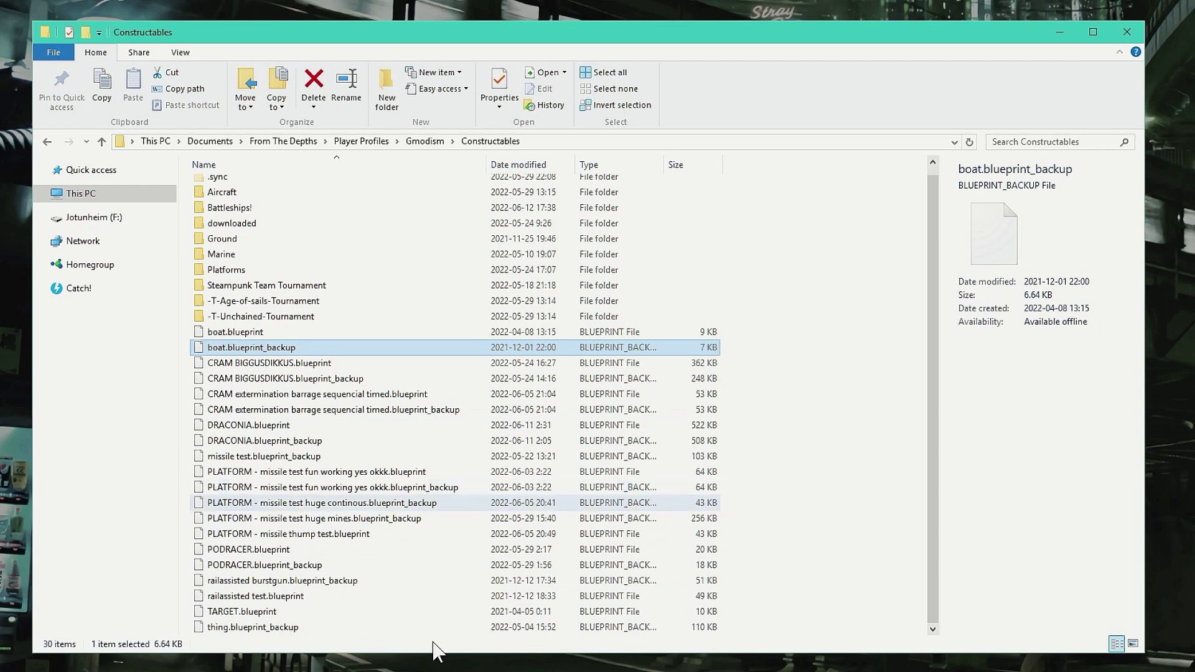
left_click_drag(800, 615, 387, 360)
key("Delete")
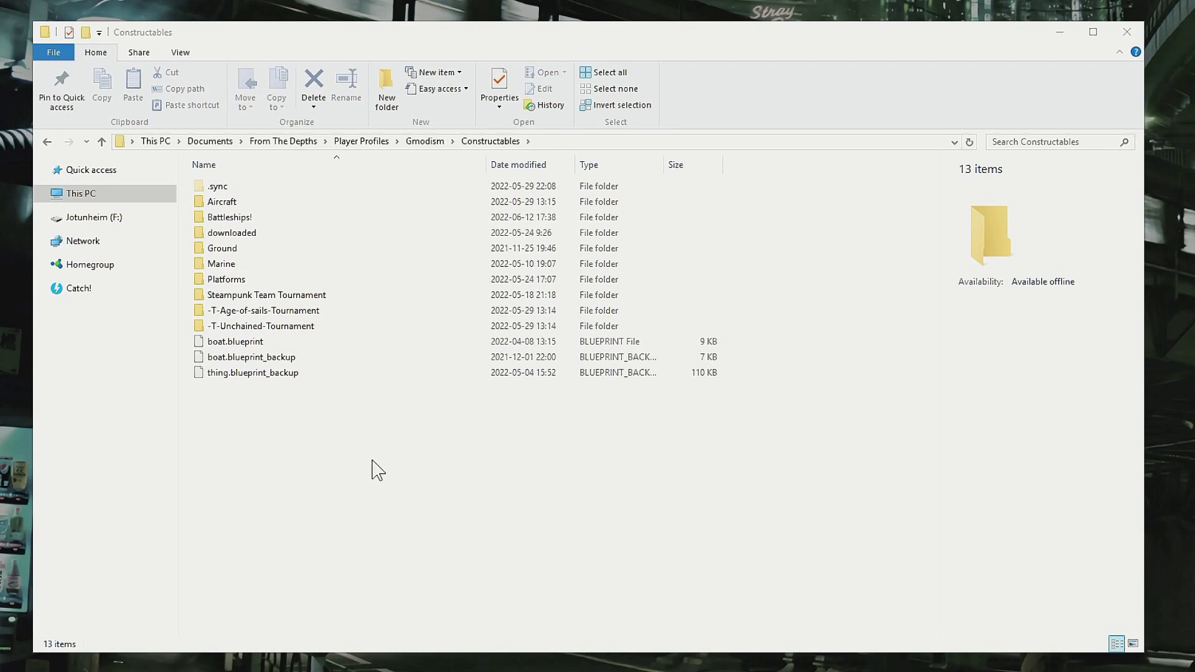
key("ctrl+z")
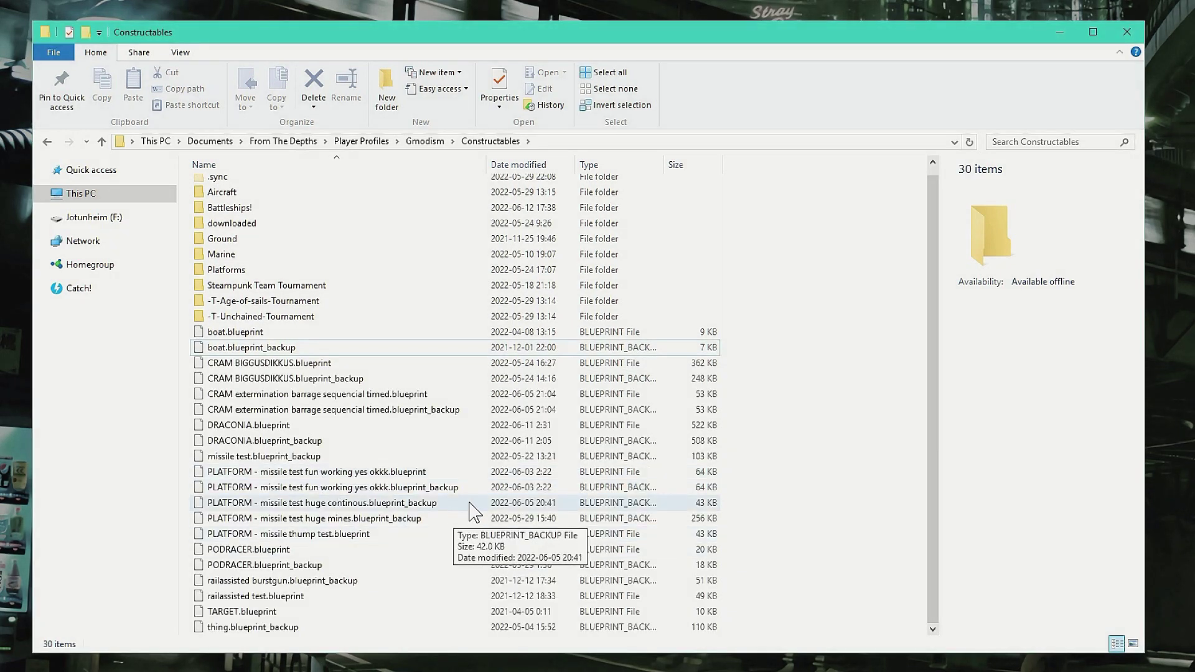
scroll(474, 513, "up", 1)
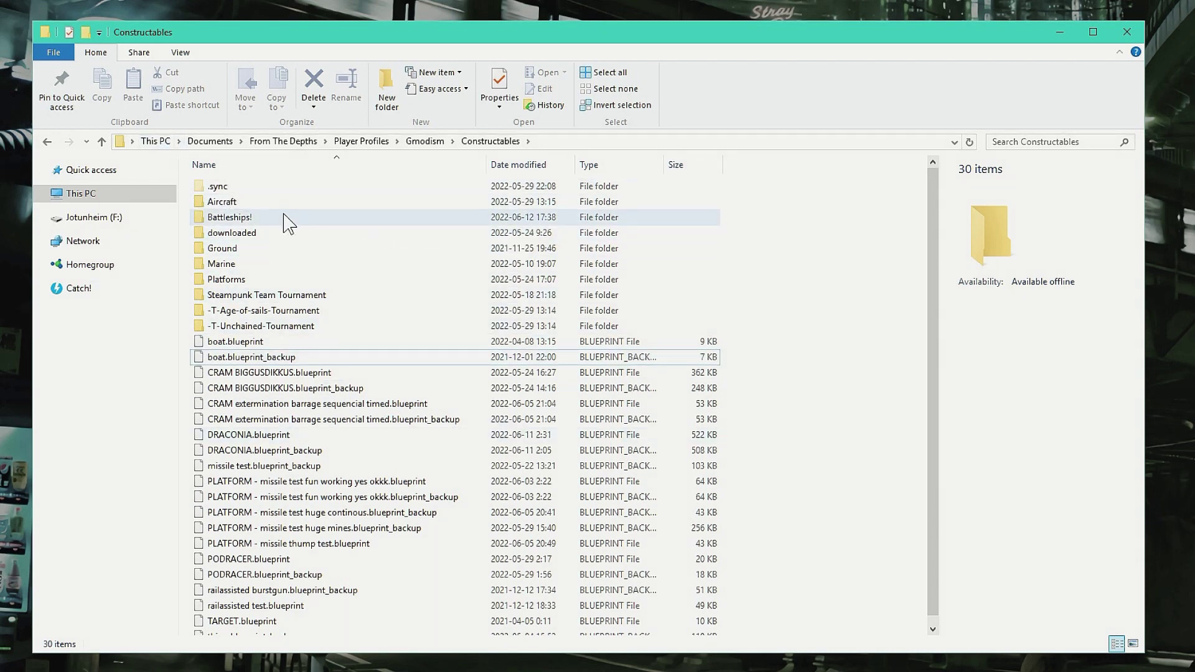
mouse_move(290, 228)
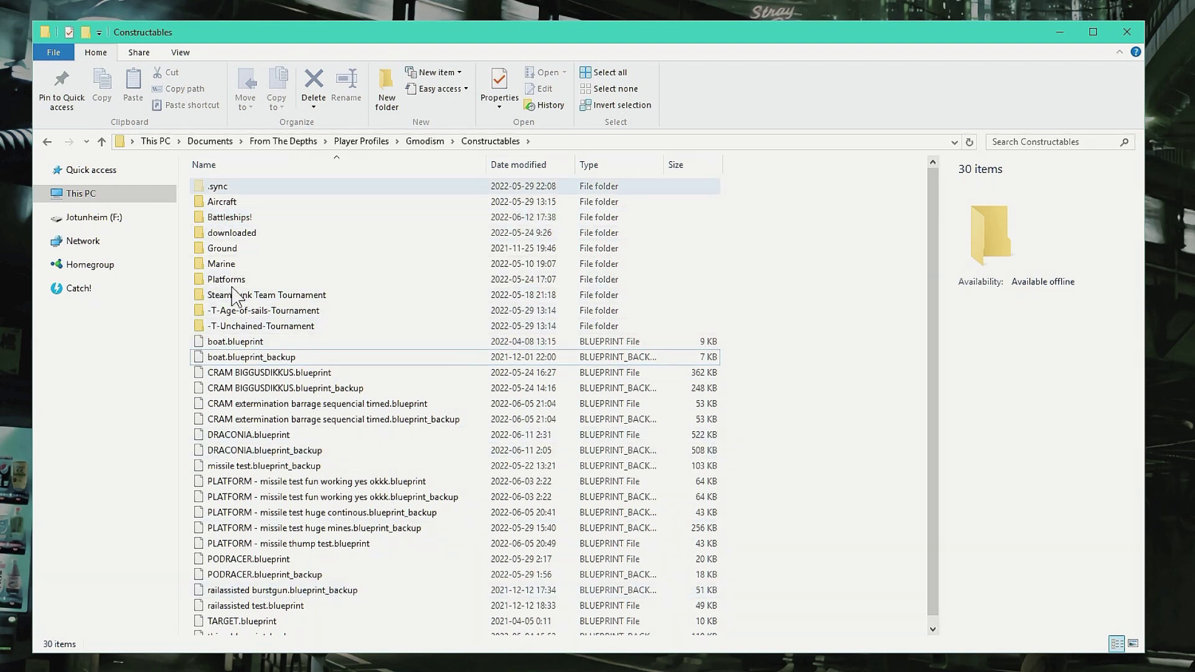
mouse_move(363, 393)
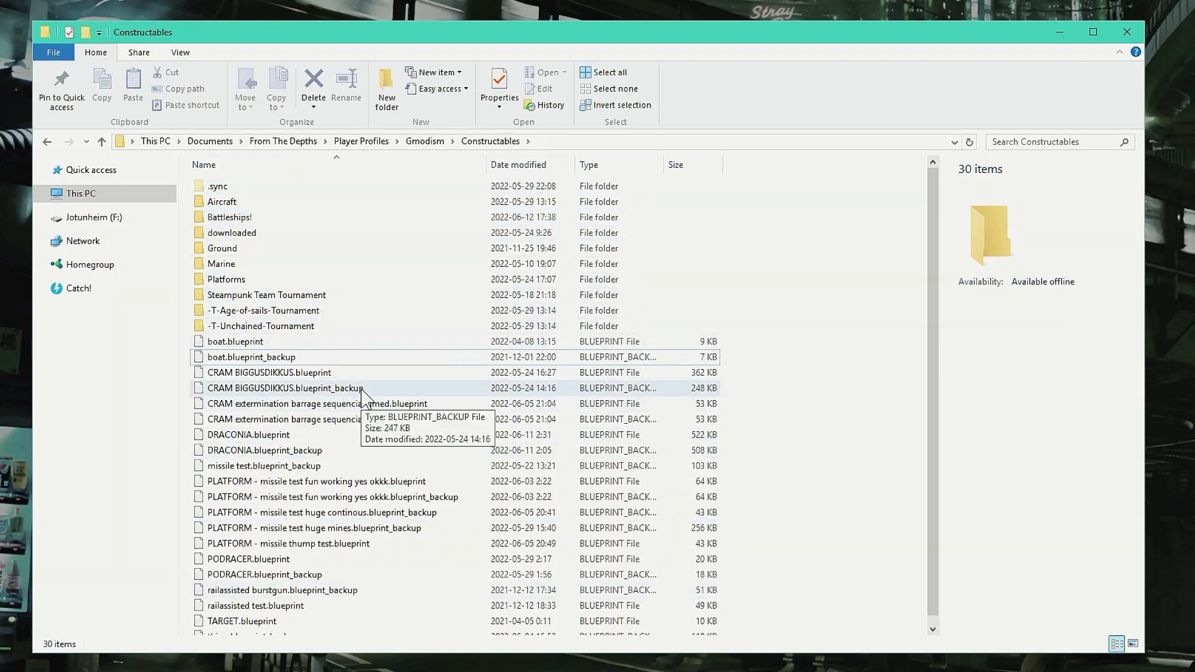
left_click(429, 143)
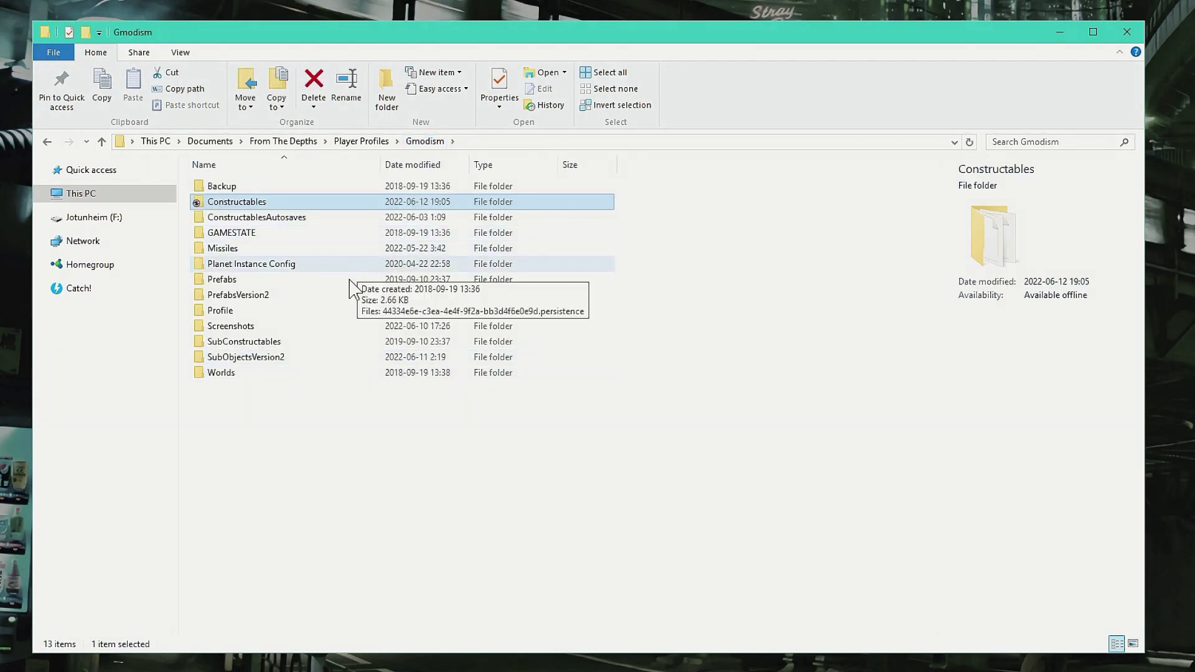
Step: Inspect the SubObjectsVersion2 and SubConstructables folders, returning to Gmodism each time
mouse_move(285, 351)
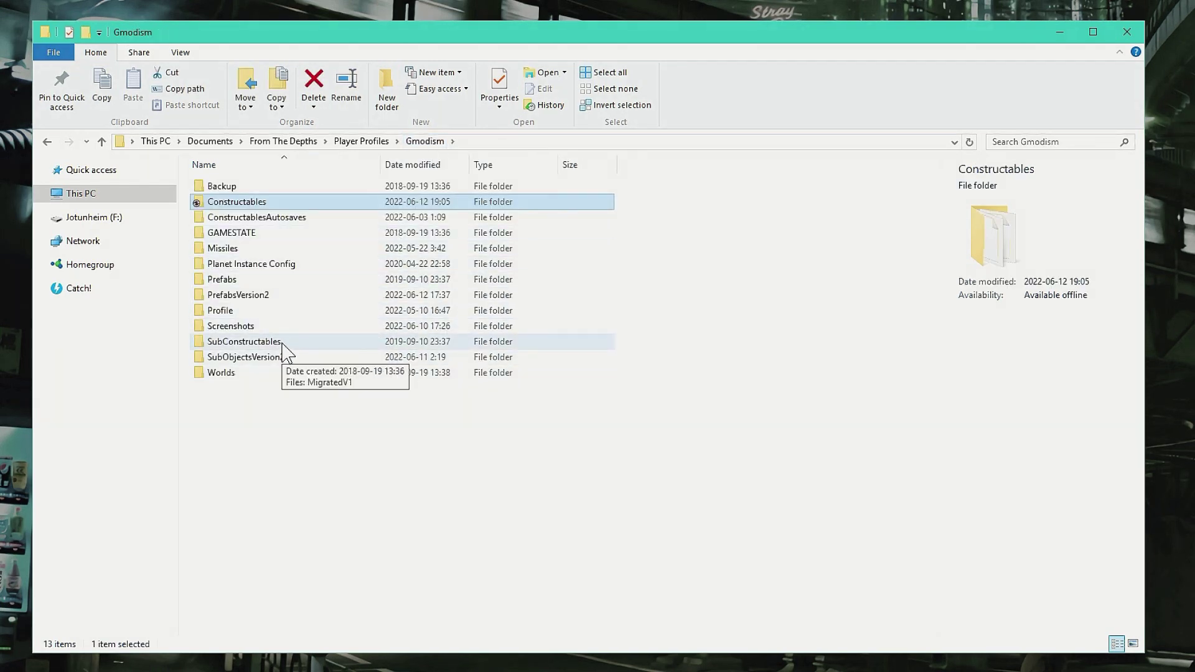
left_click(247, 344)
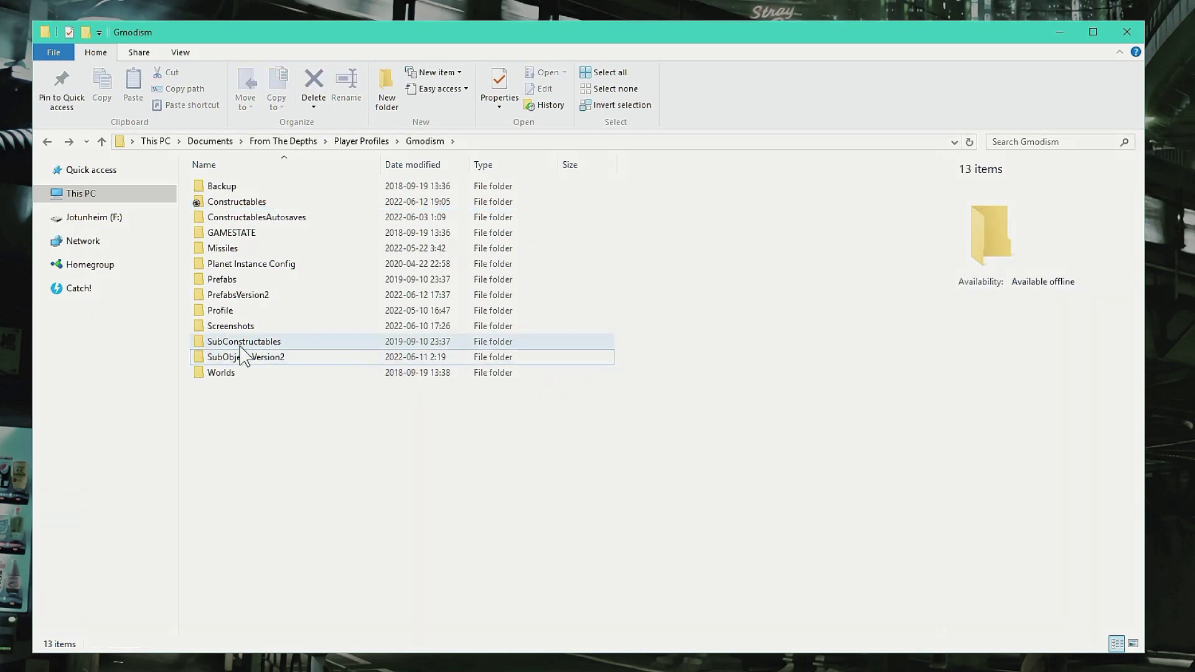
left_click(230, 357)
mouse_move(216, 363)
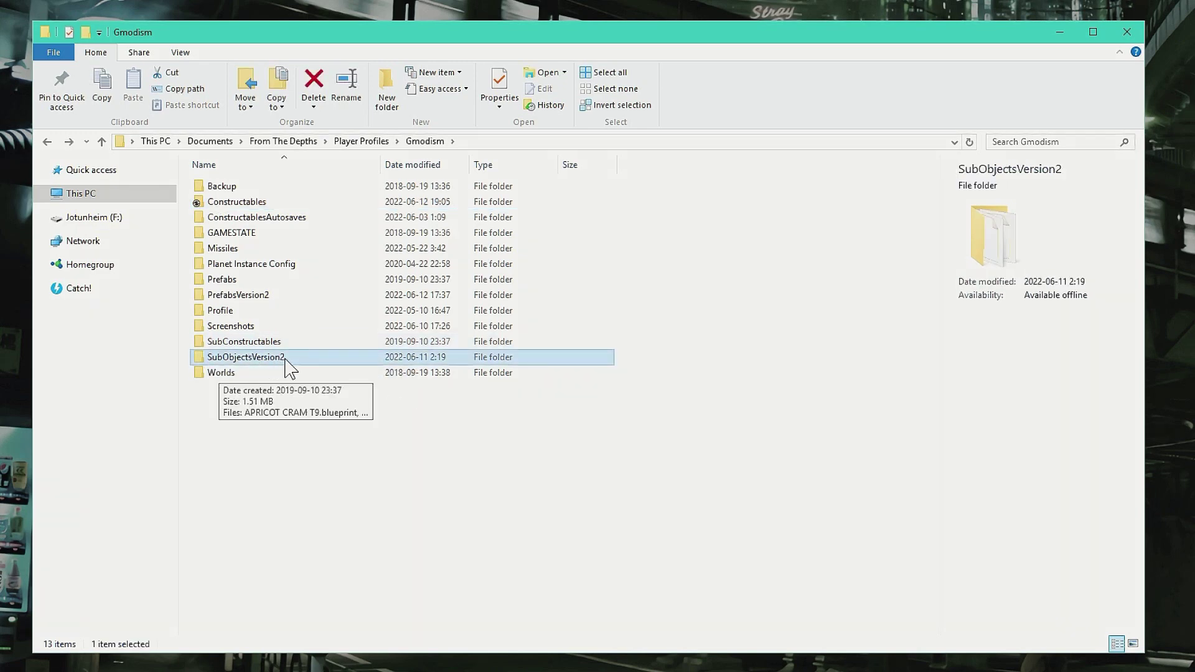
double_click(292, 366)
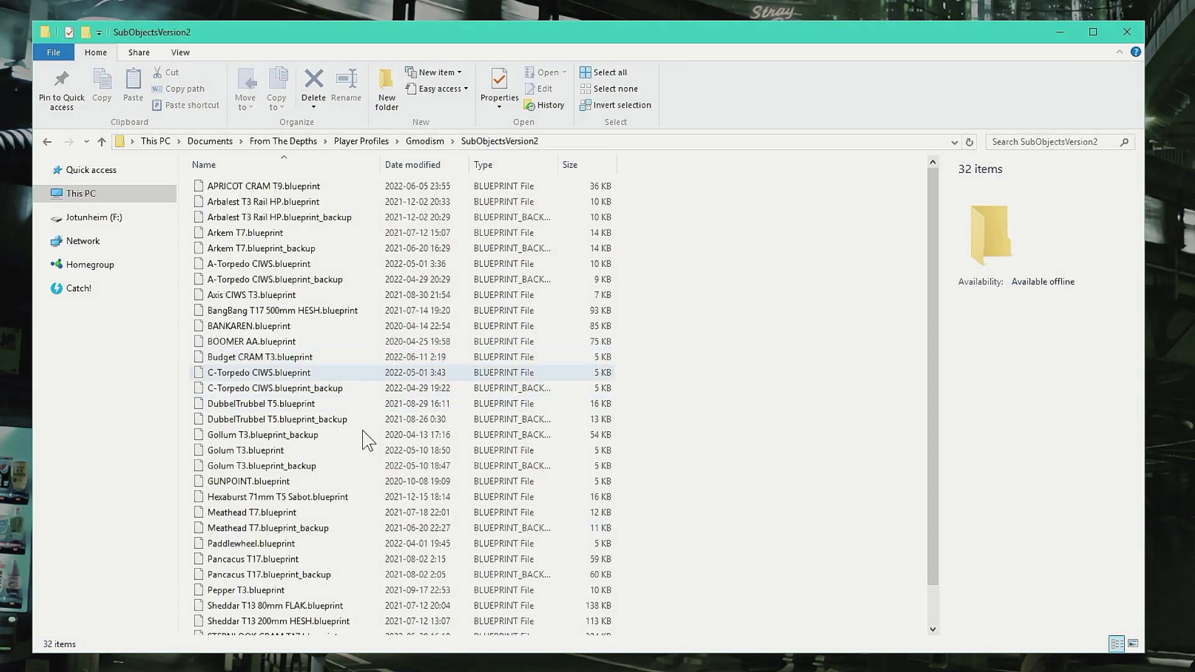
scroll(330, 435, "down", 1)
key("BackSpace")
double_click(286, 346)
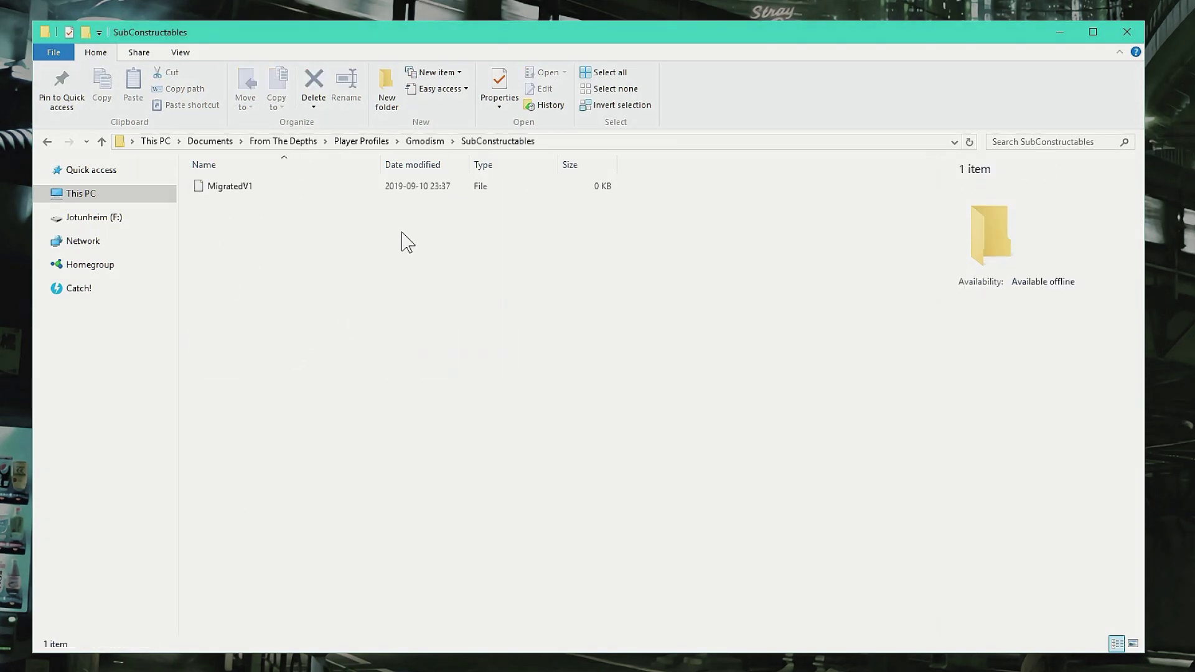
key("BackSpace")
Step: Browse SubObjectsVersion2 again, then open Constructables and select the CRAM extermination barrage blueprint
double_click(288, 361)
scroll(397, 557, "down", 1)
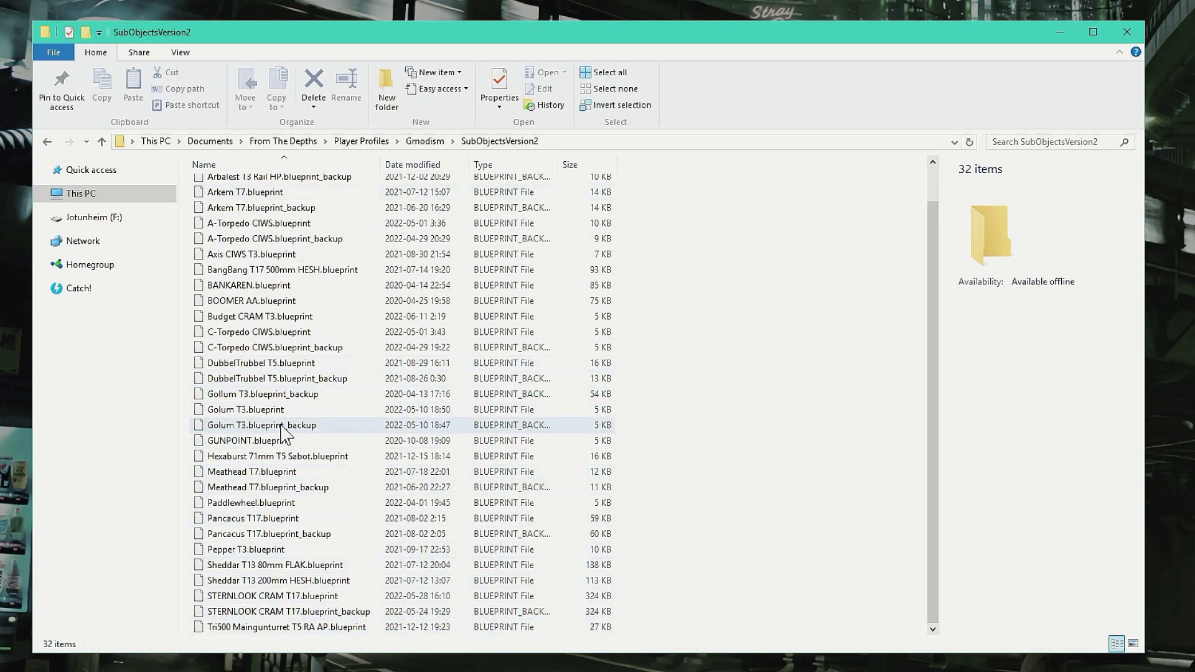
left_click(305, 410)
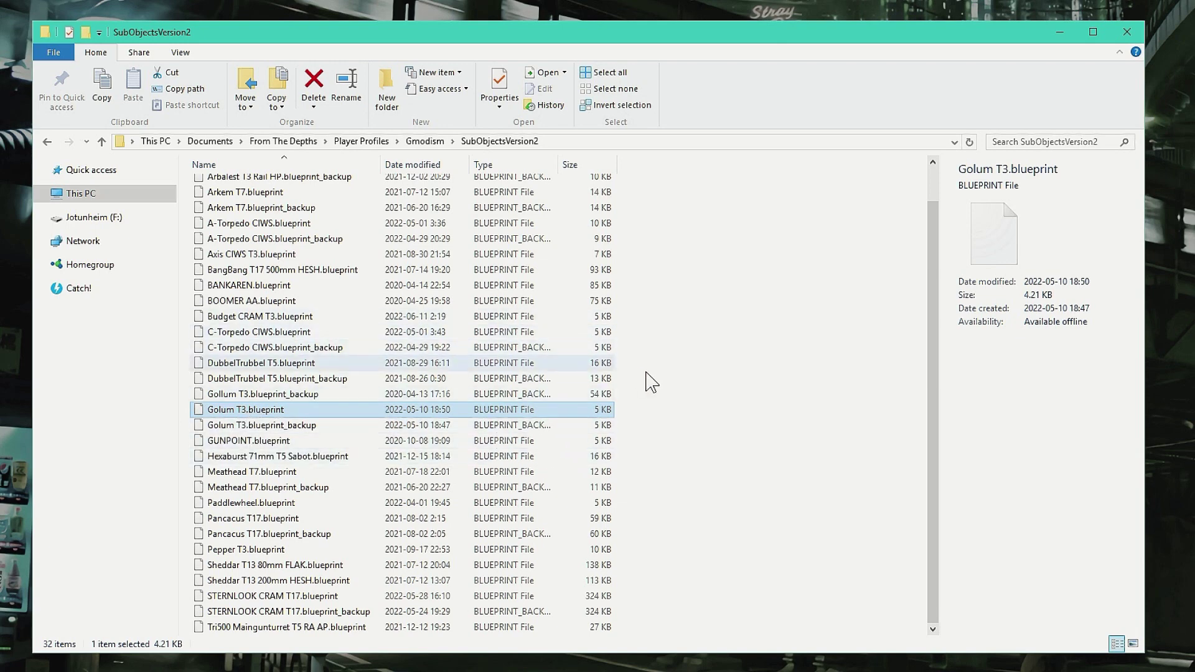
left_click(658, 576)
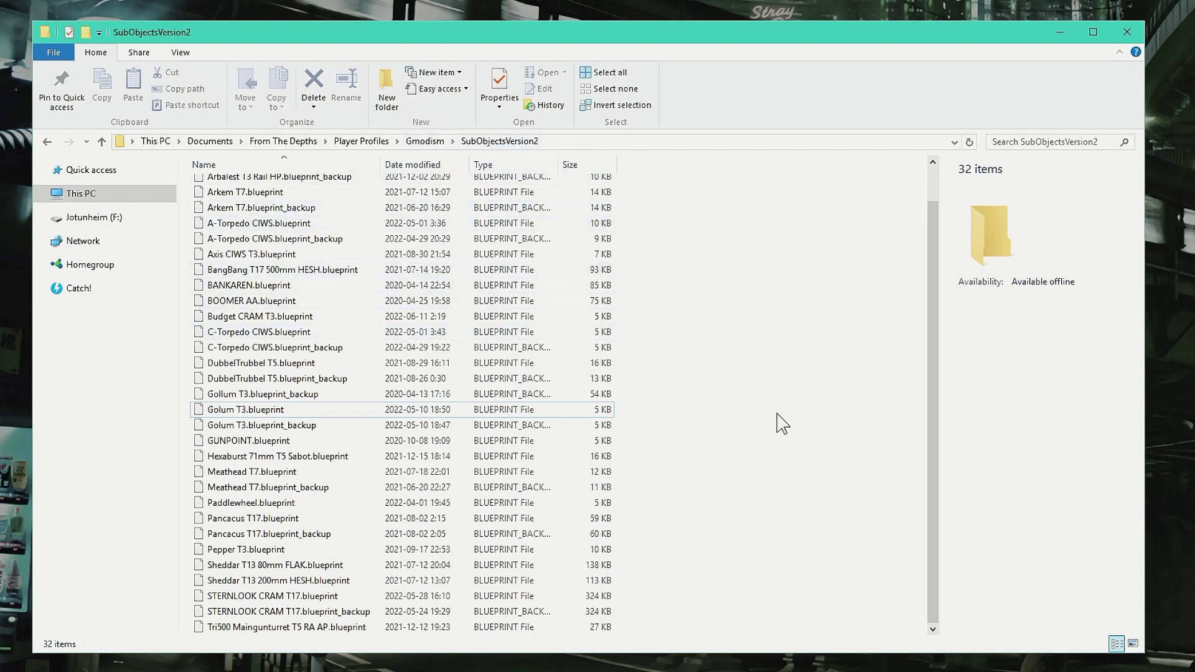
key("BackSpace")
double_click(261, 203)
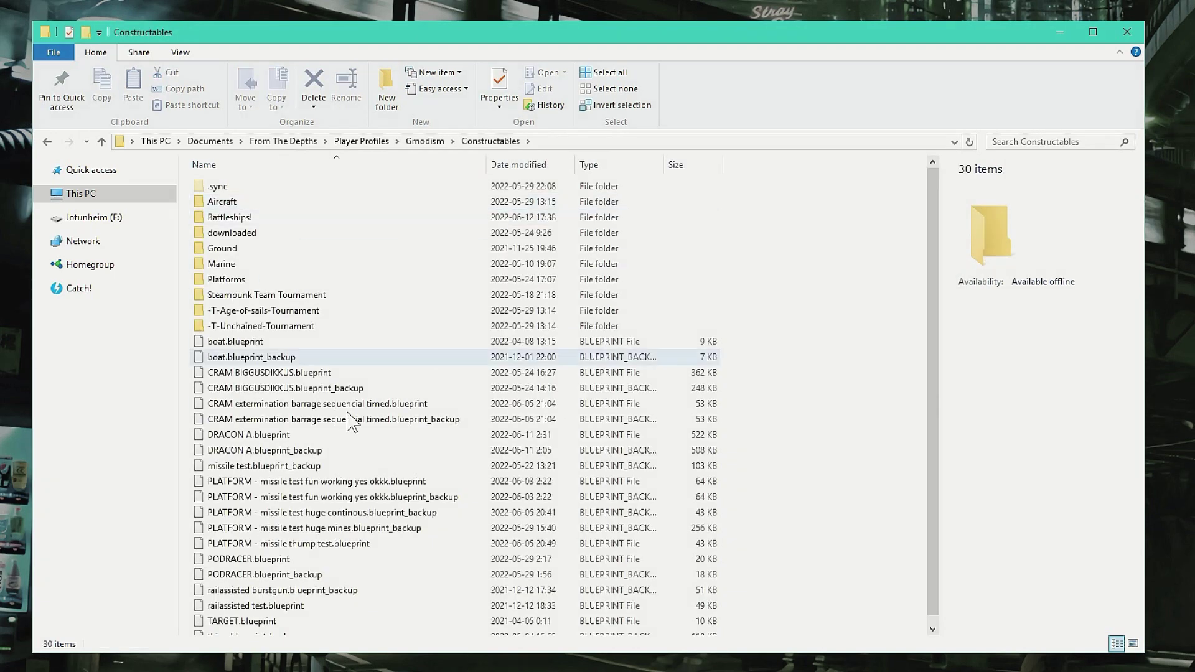
left_click(348, 405)
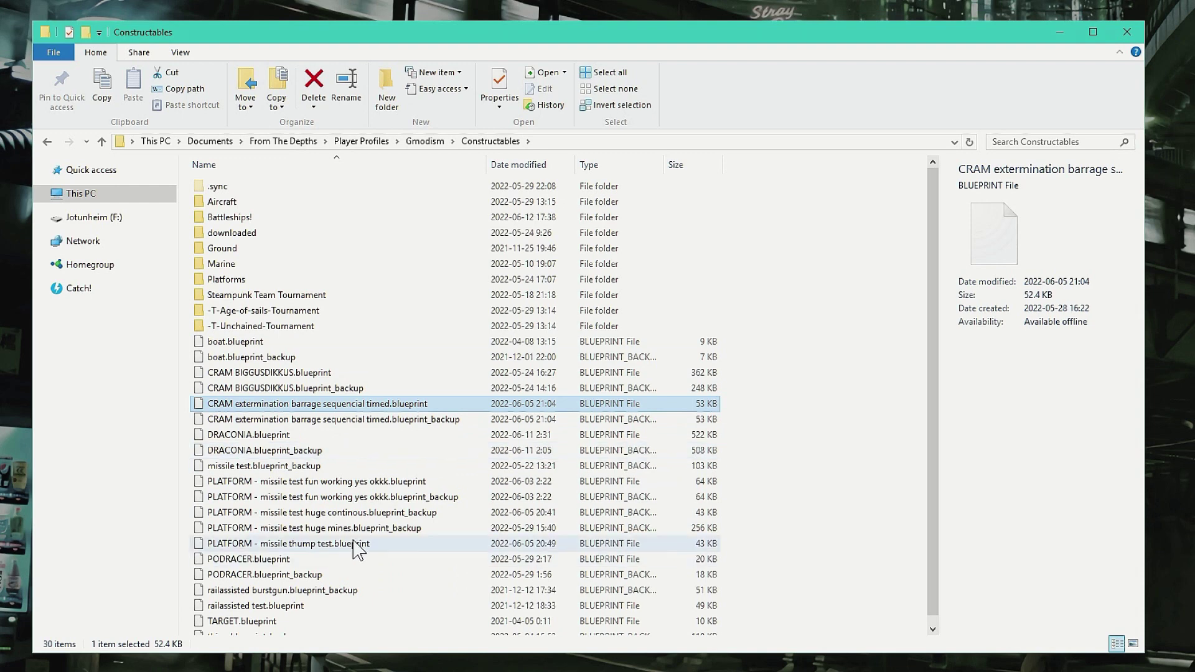
key("alt+Tab")
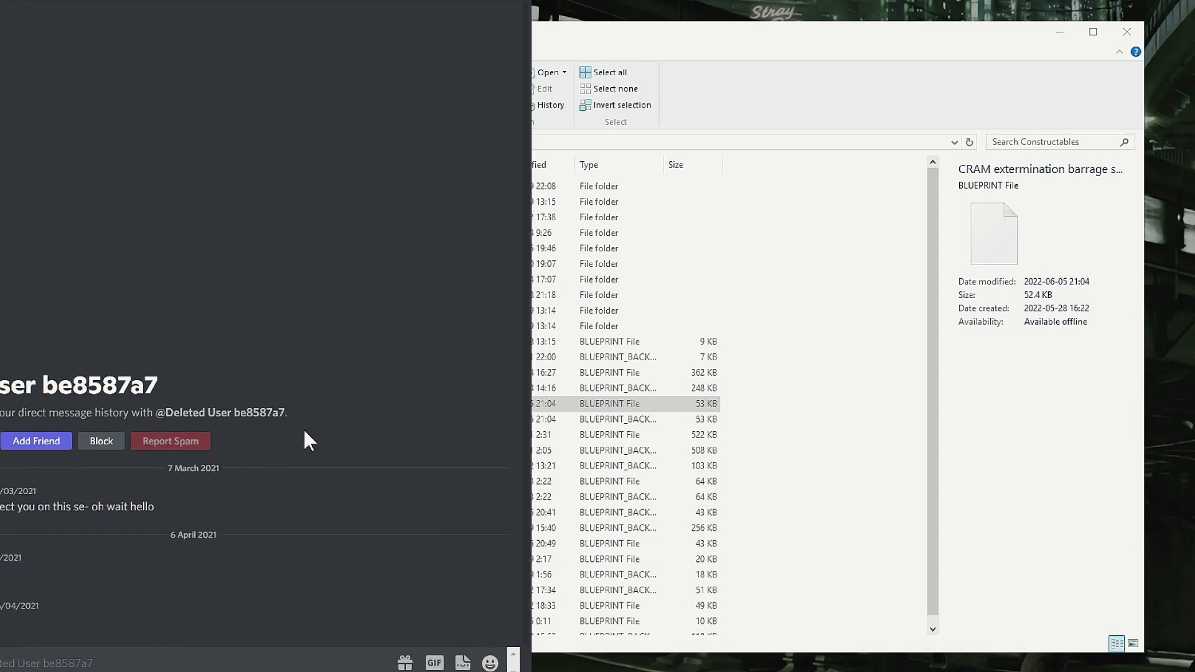
left_click(775, 40)
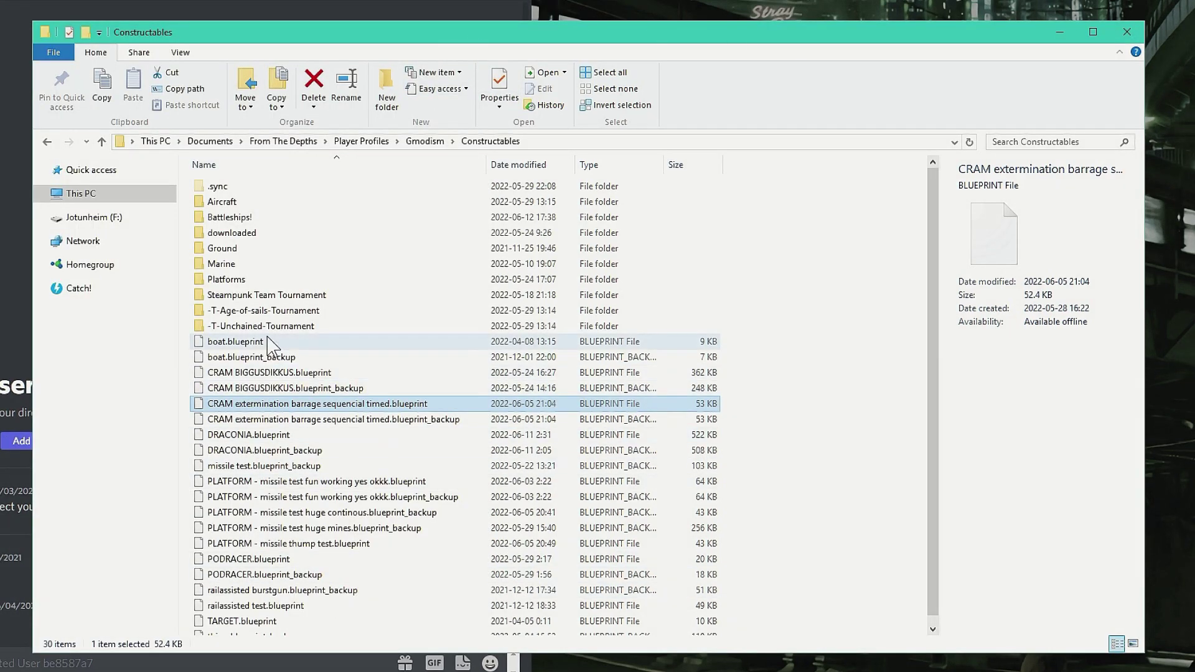
left_click(261, 347)
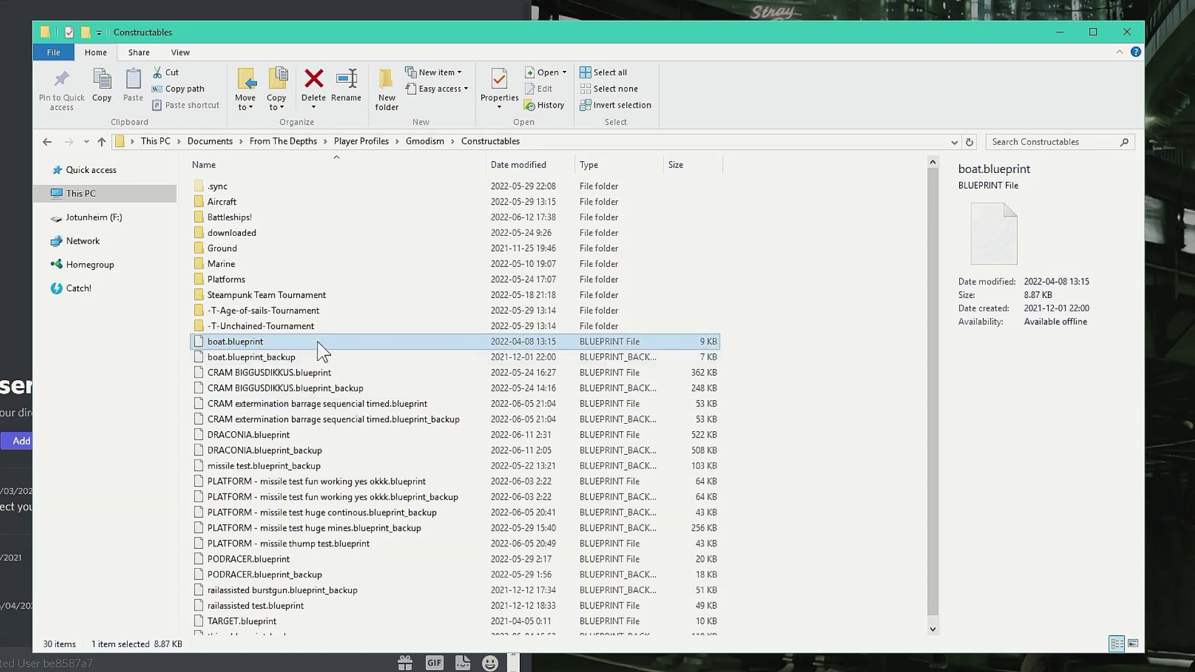
left_click_drag(261, 346, 629, 320)
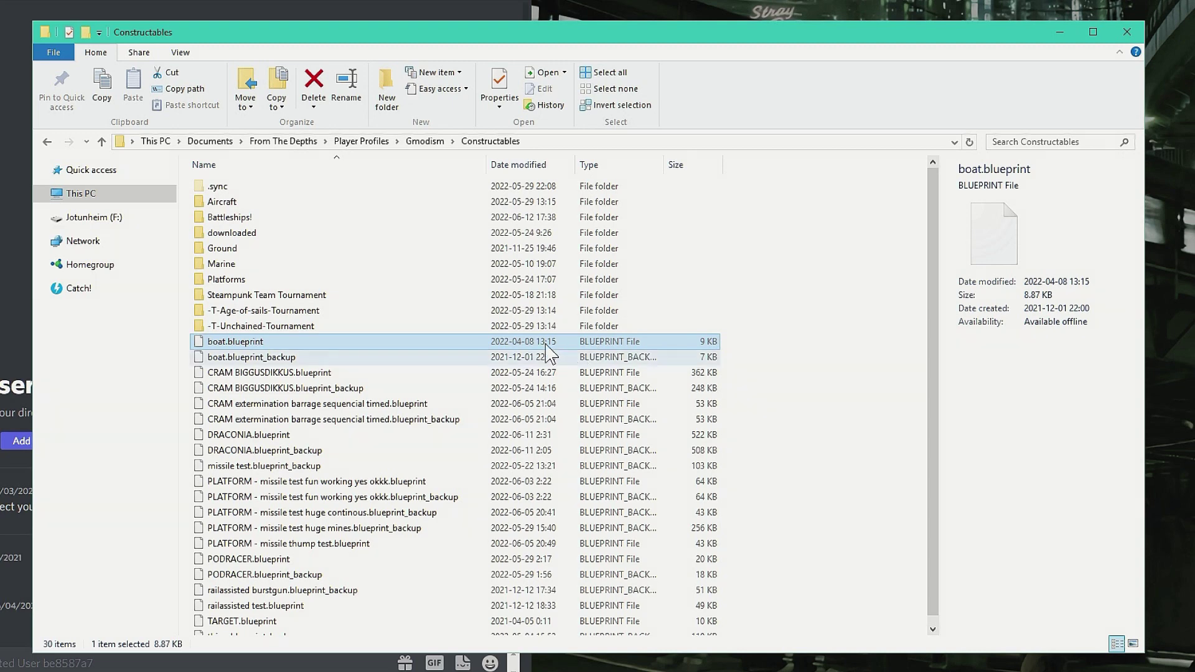
right_click(443, 193)
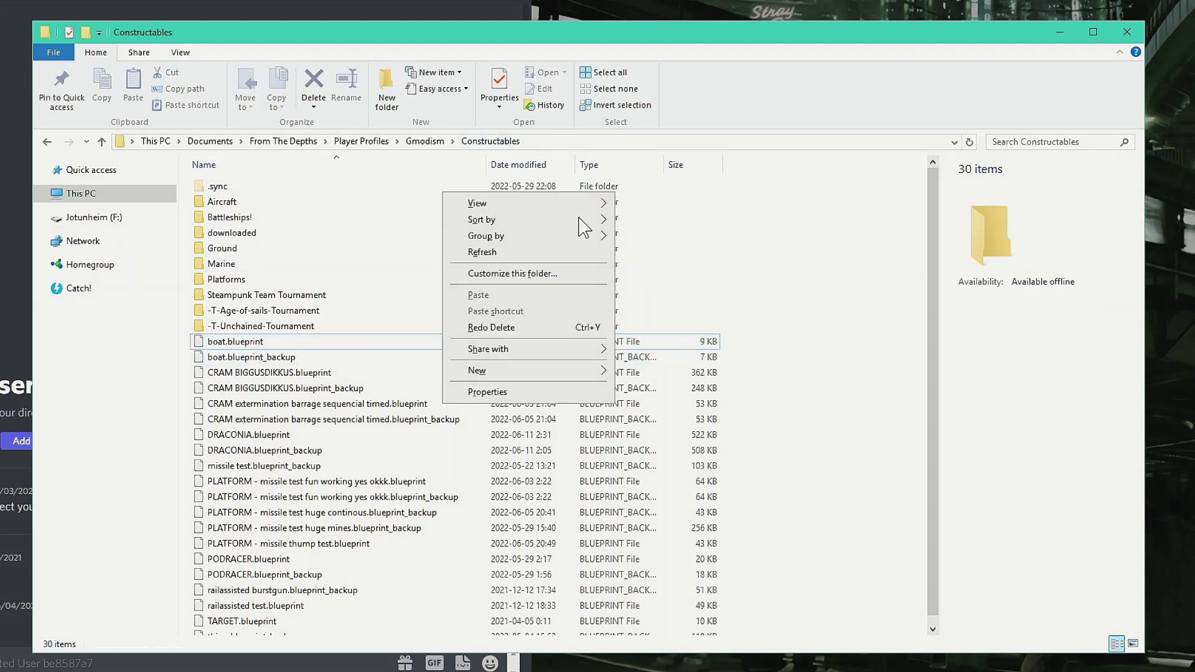
left_click(693, 295)
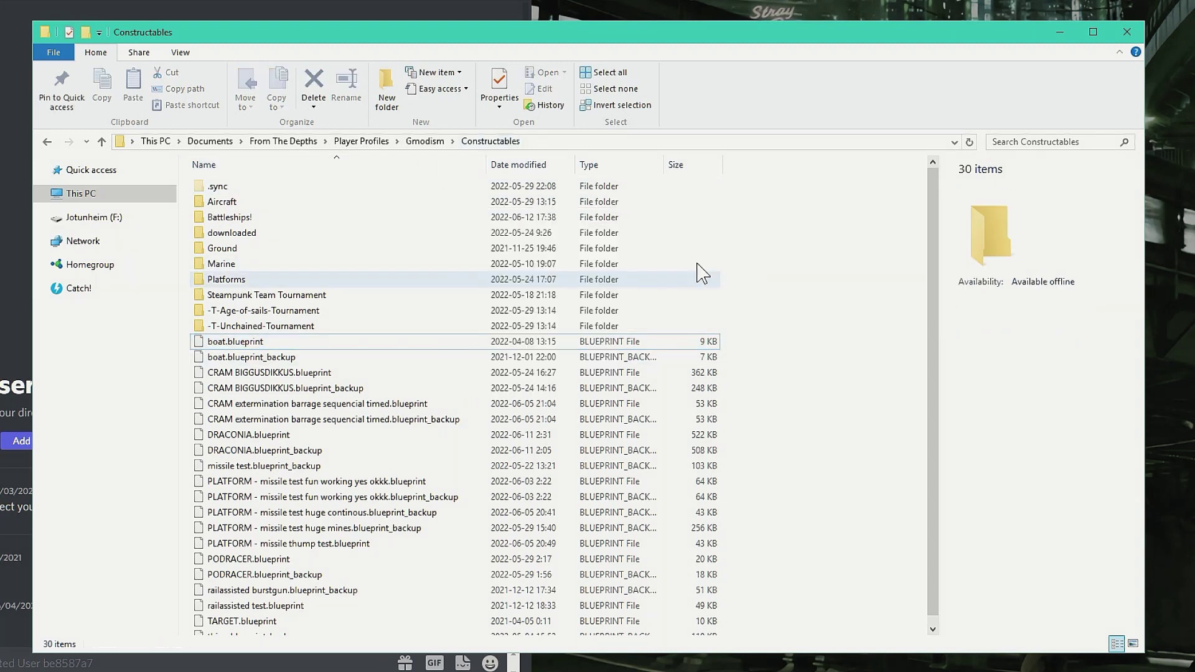
left_click(275, 342)
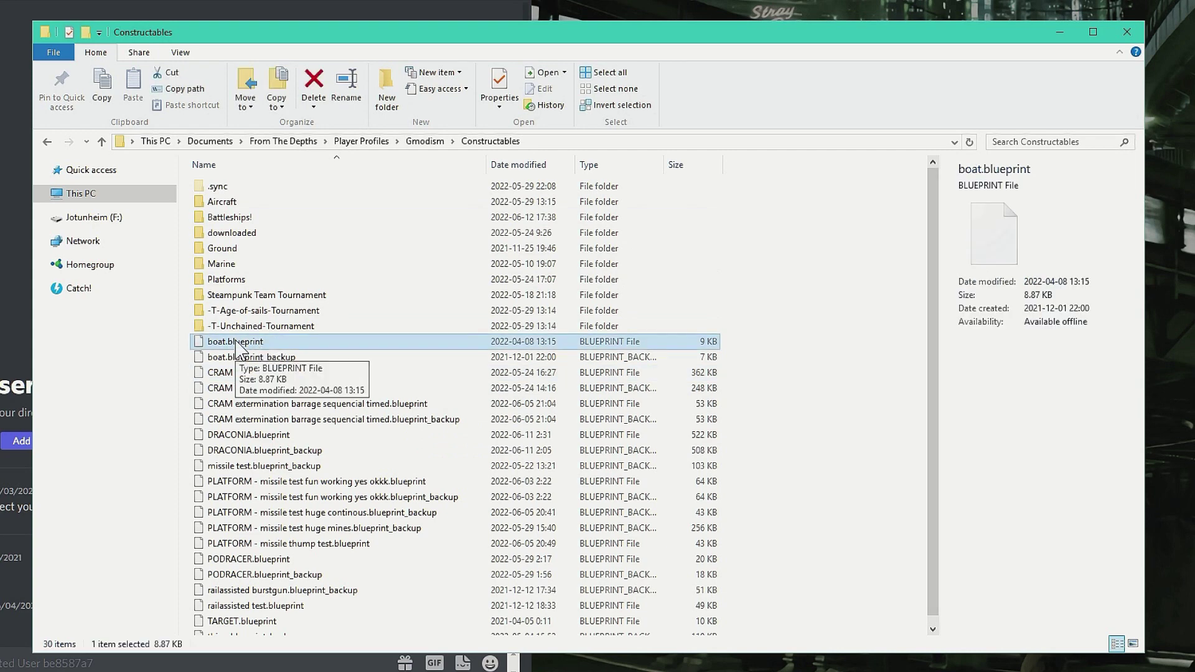
left_click_drag(275, 341, 43, 582)
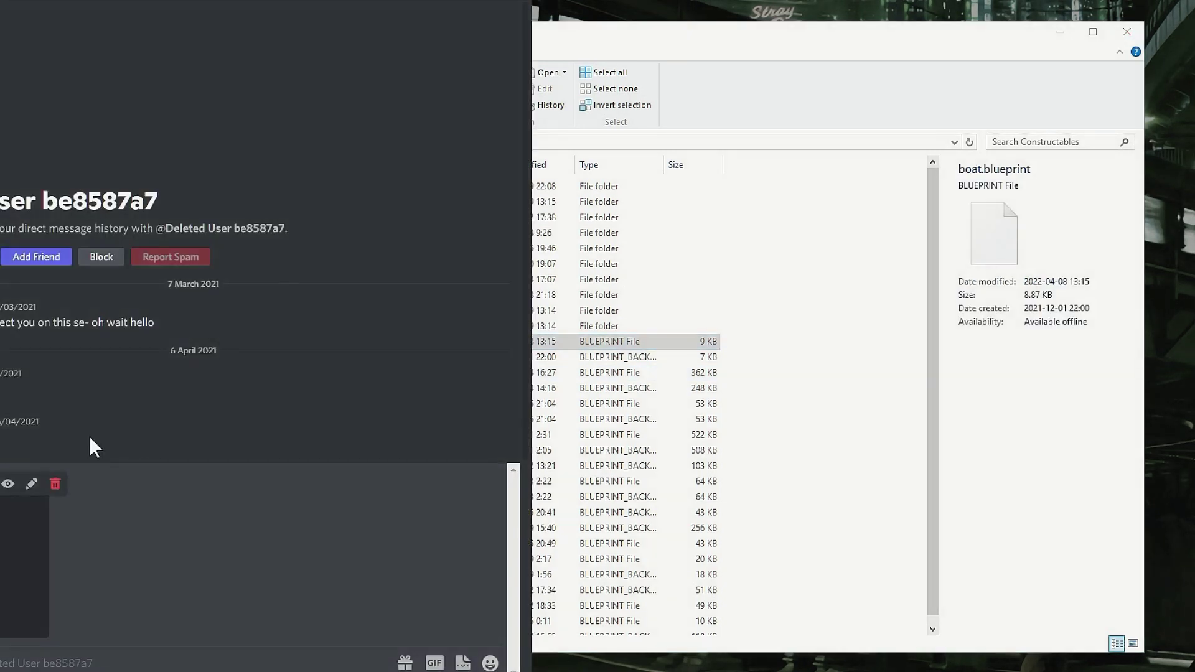
key("Return")
left_click(55, 484)
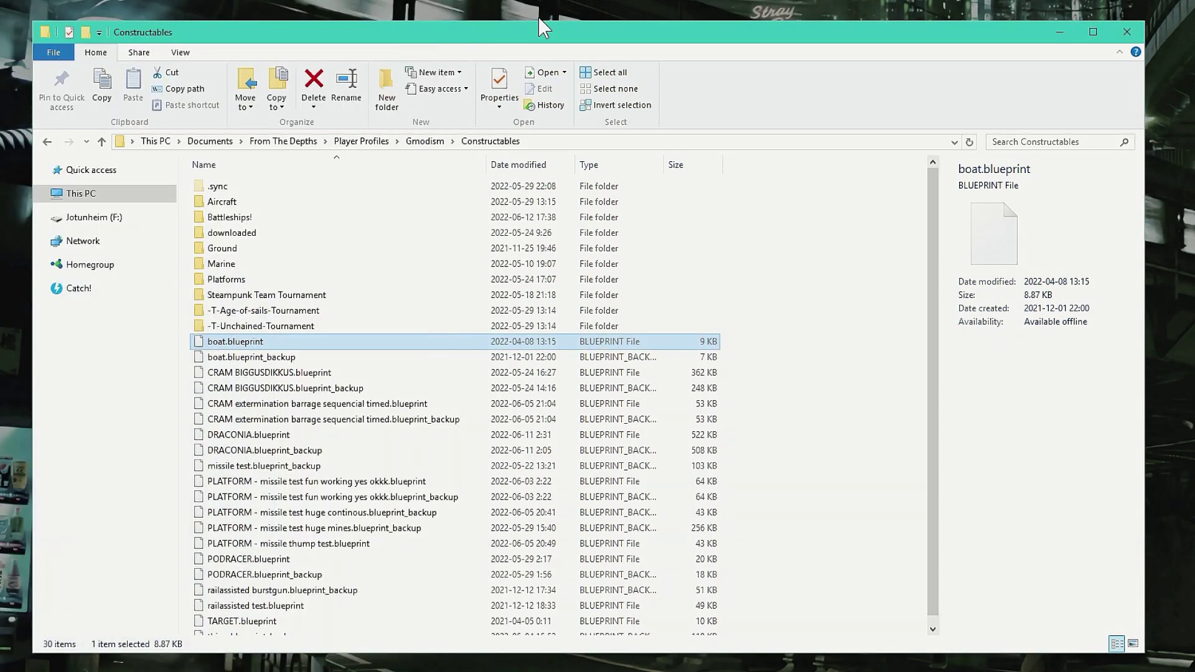
left_click(425, 143)
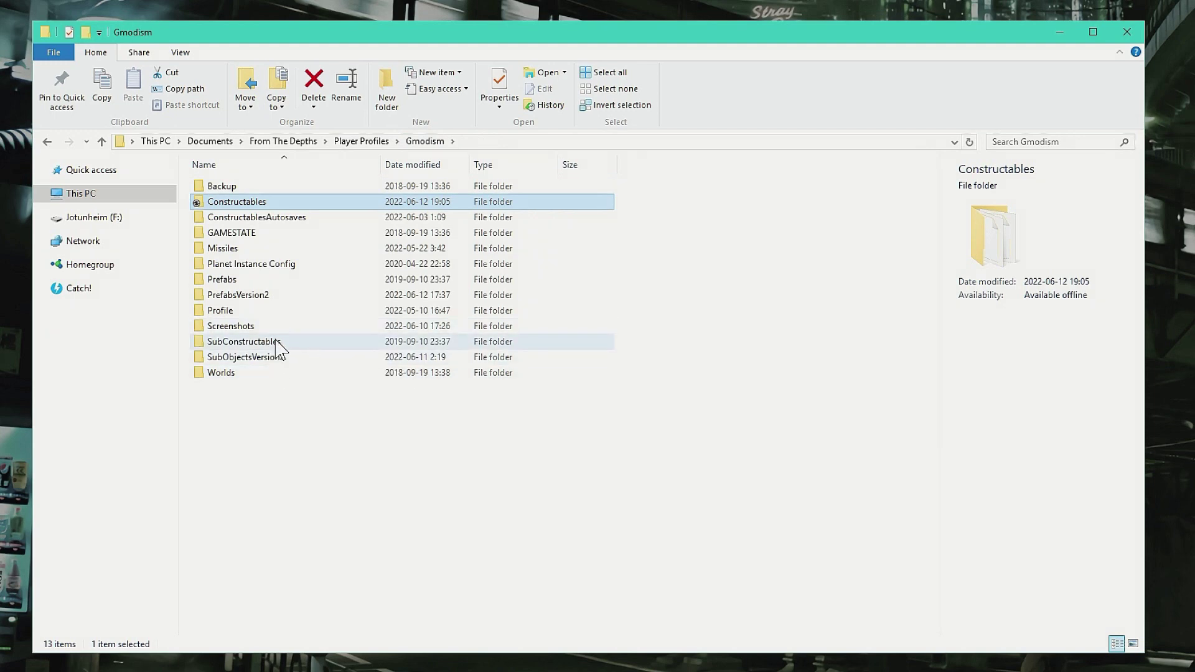
Step: Open SubObjectsVersion2 and delete the Tri500 Mainguntturret T5 RA AP blueprint
double_click(281, 342)
left_click(424, 142)
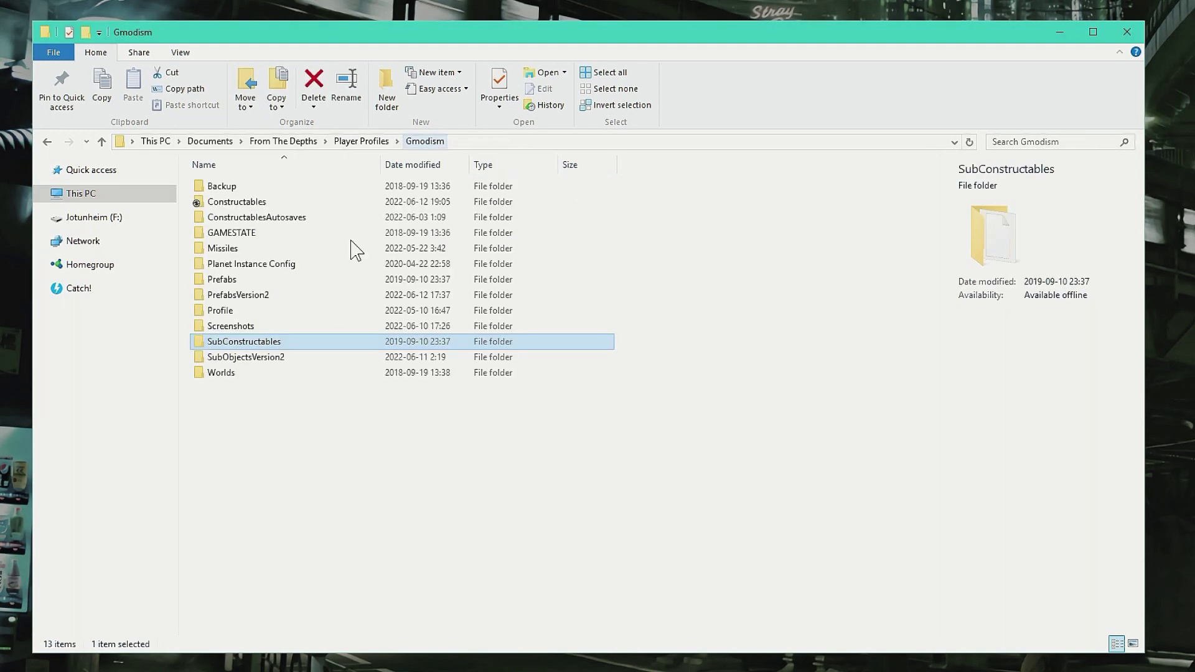
double_click(274, 358)
scroll(498, 547, "down", 2)
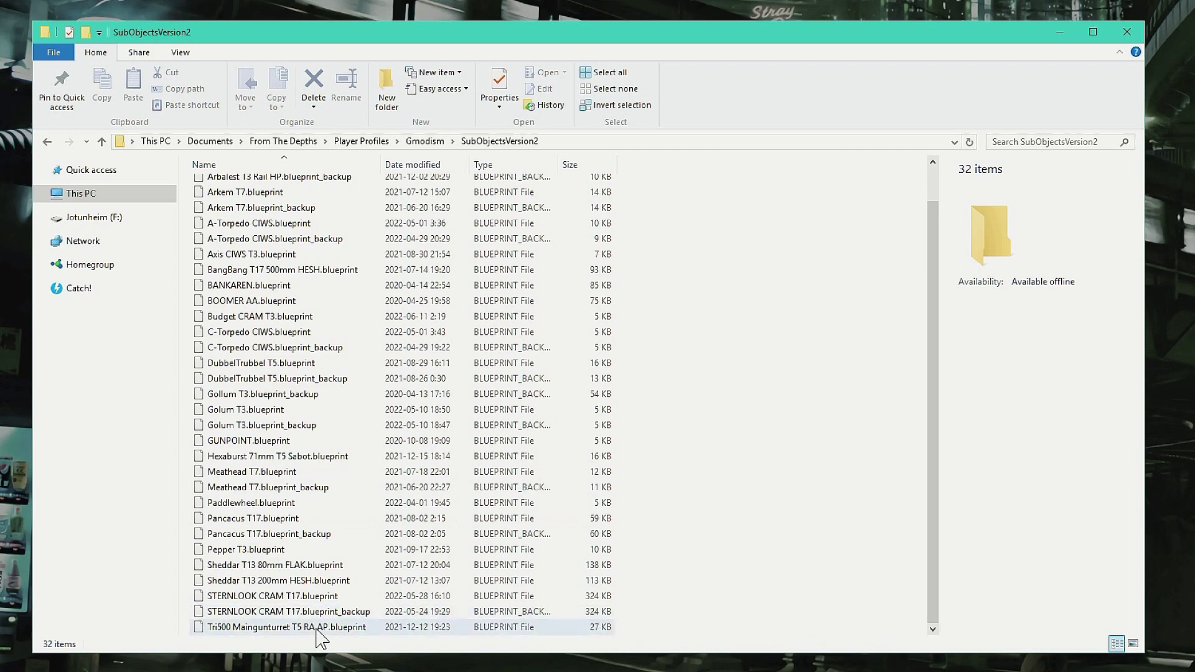
left_click(276, 628)
key("Delete")
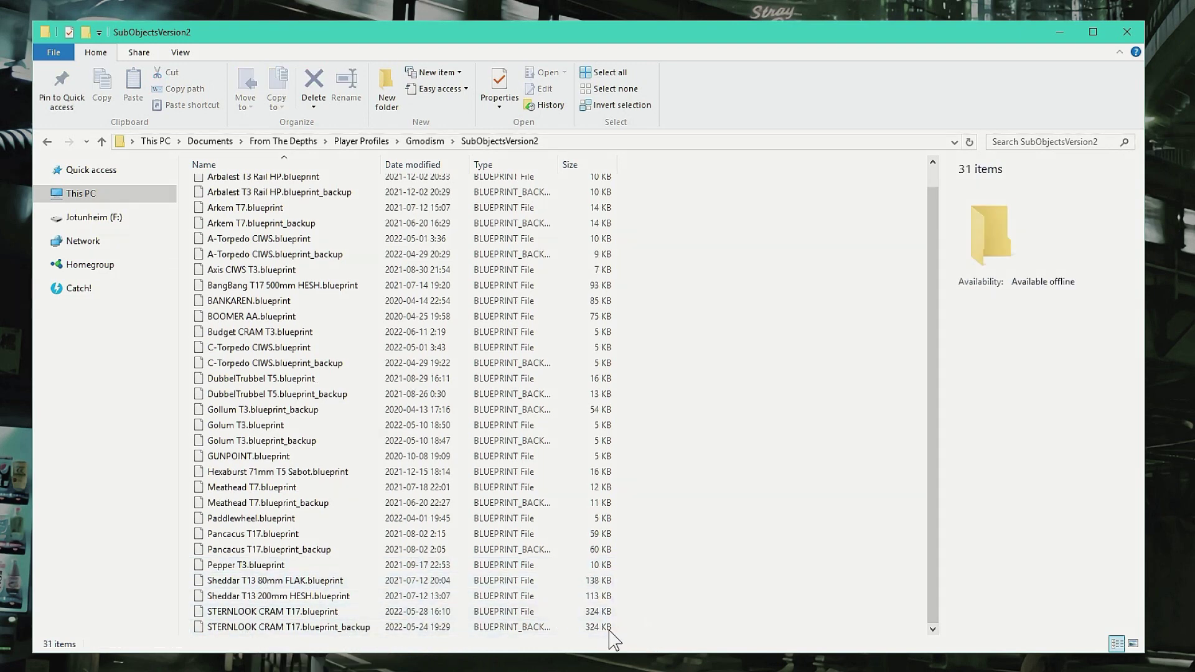
Step: Delete the three Gollum and Golum T3 files from SubObjectsVersion2
left_click_drag(610, 631, 446, 640)
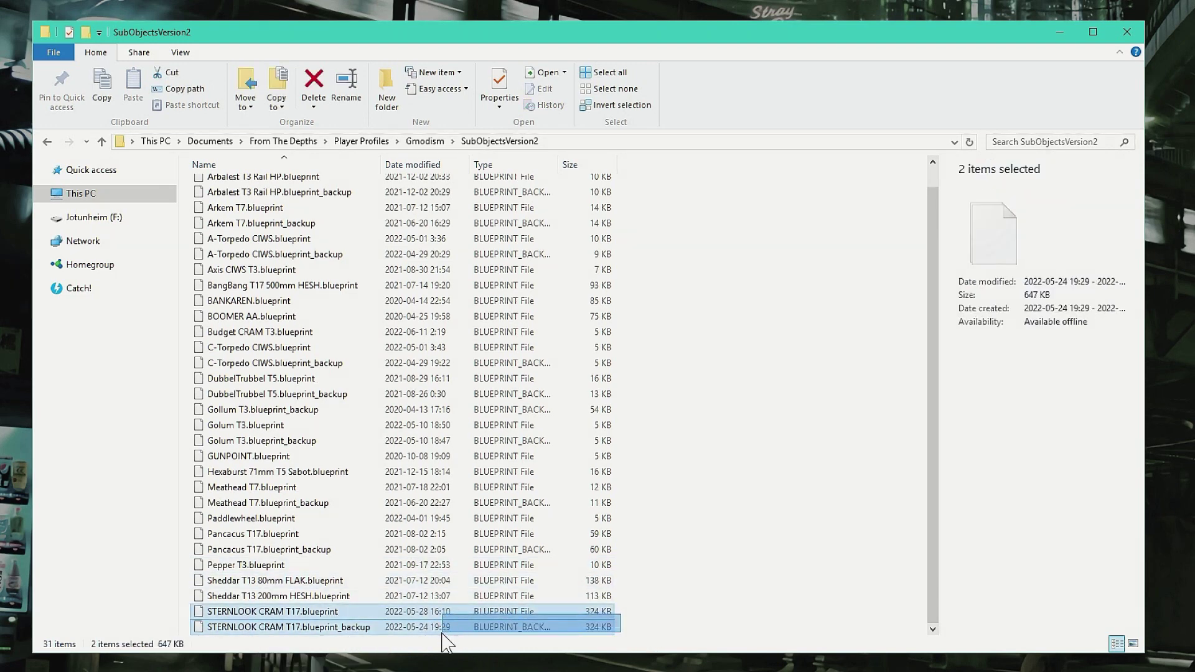
left_click(803, 597)
left_click(336, 473)
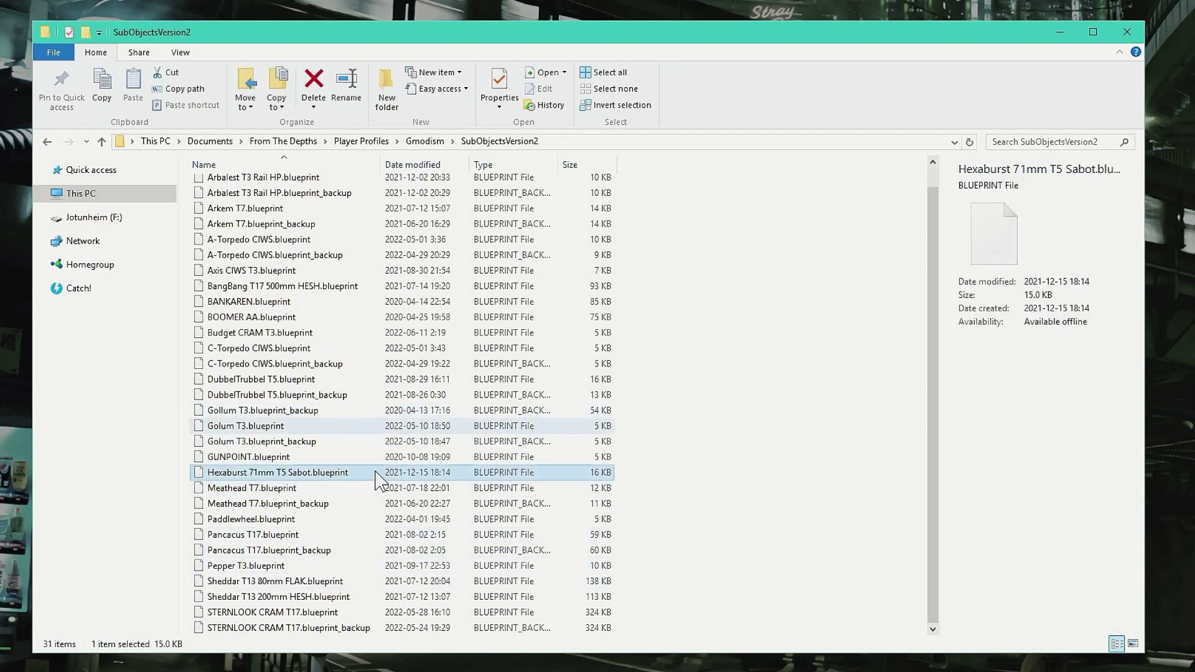
left_click_drag(648, 405, 579, 445)
key("Delete")
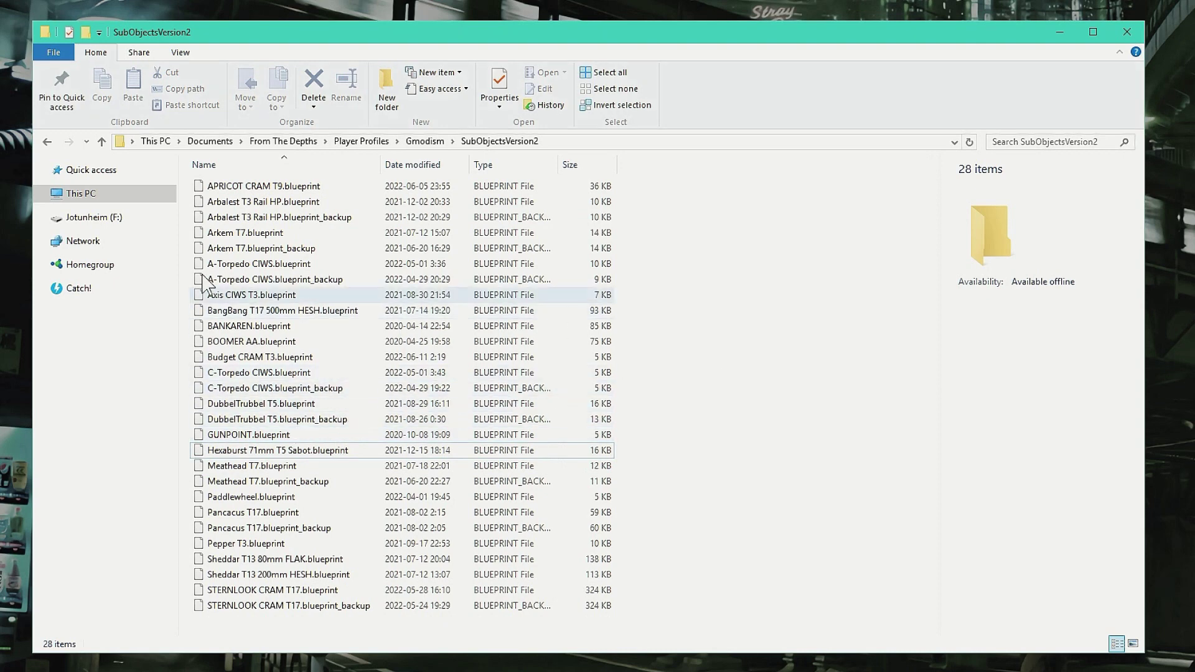
Step: Review the BangBang T17 and BANKAREN blueprints, then return to the Gmodism folder
left_click(267, 310)
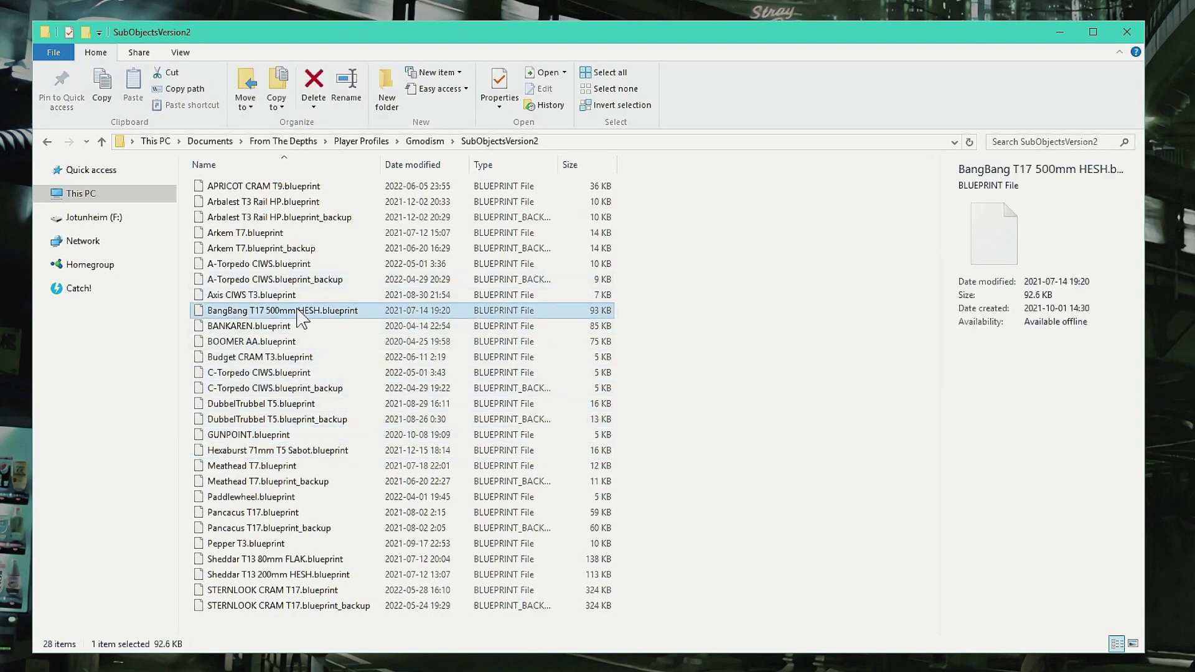
left_click(368, 327)
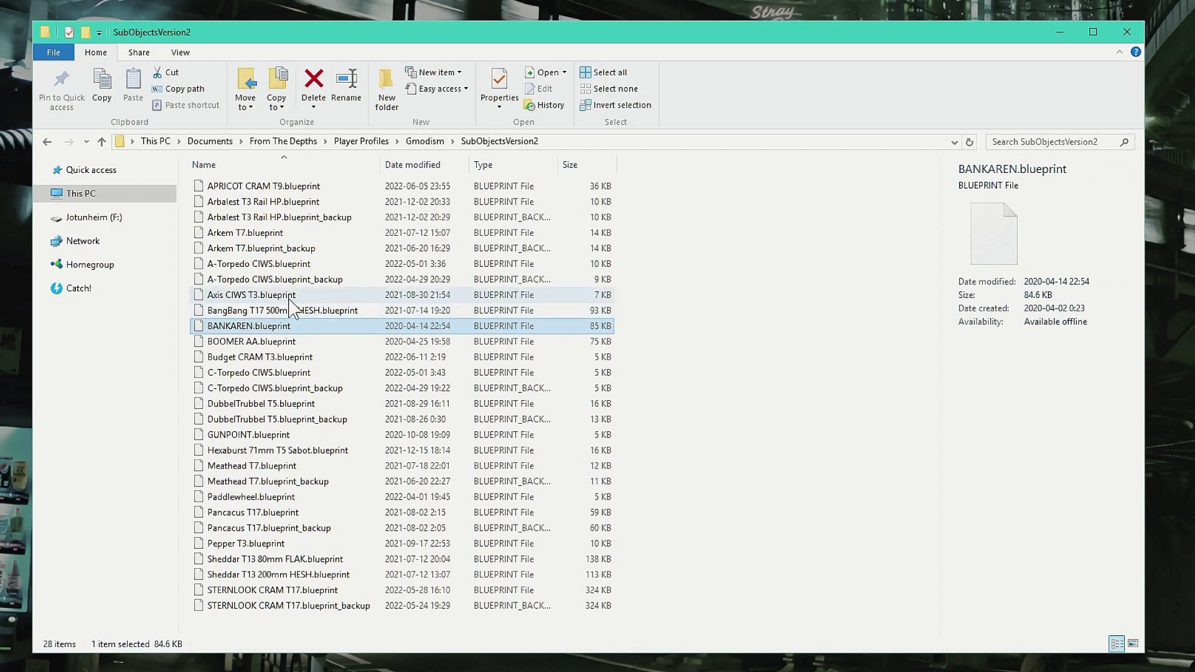
left_click(424, 141)
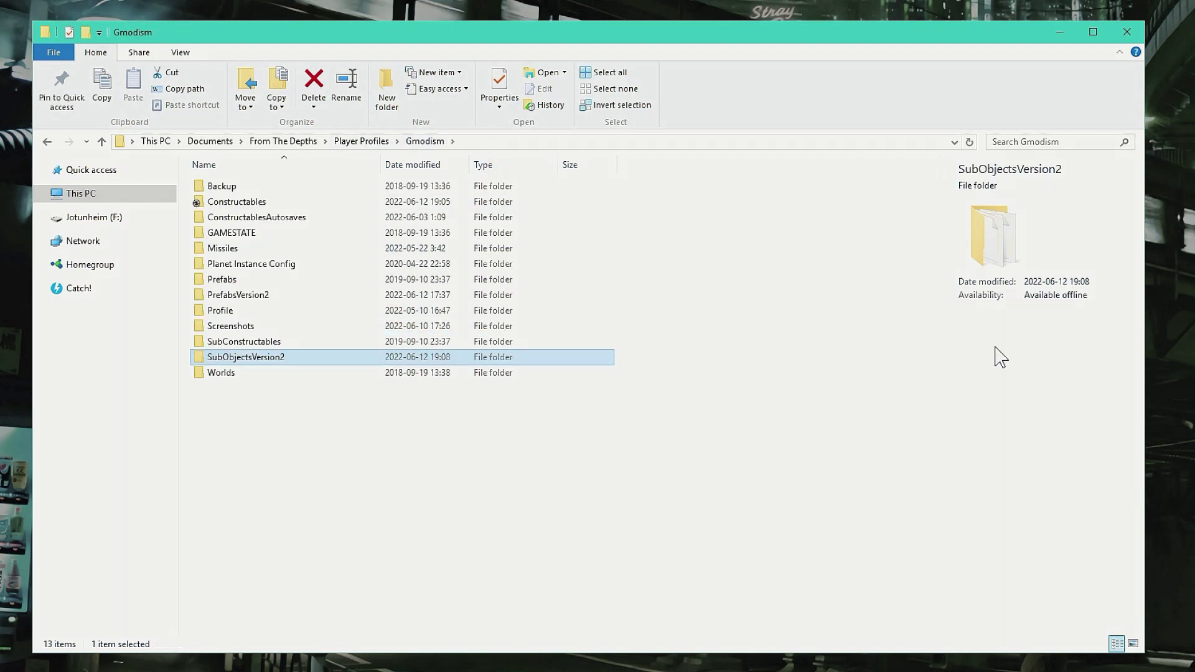
double_click(280, 359)
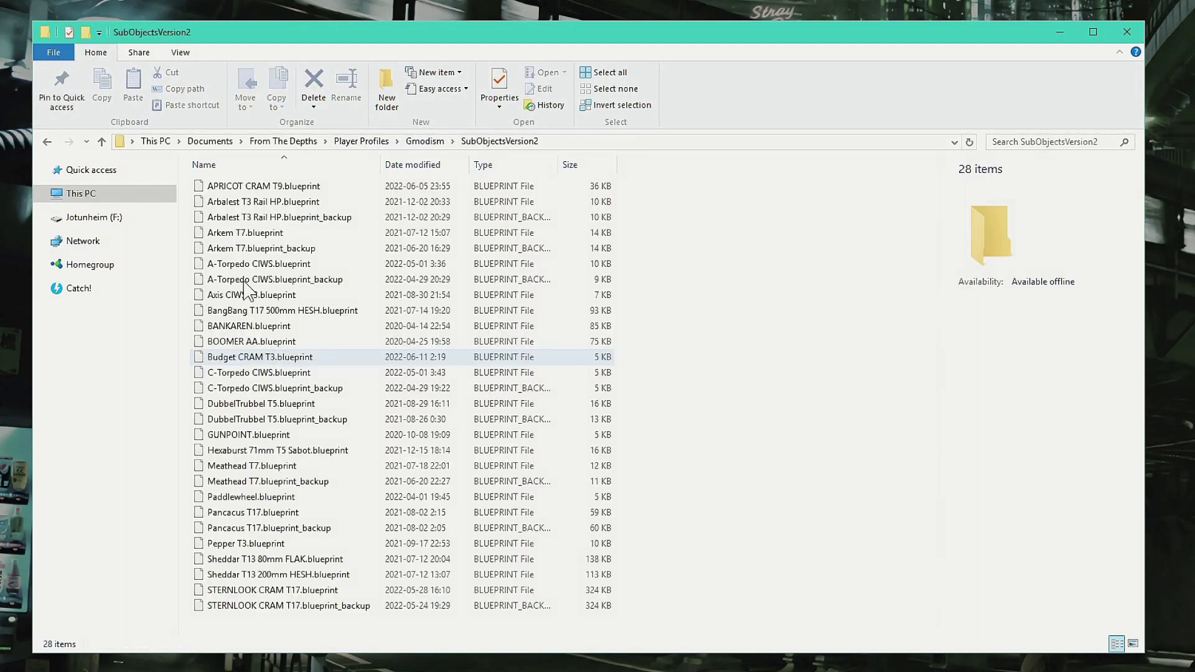
key("BackSpace")
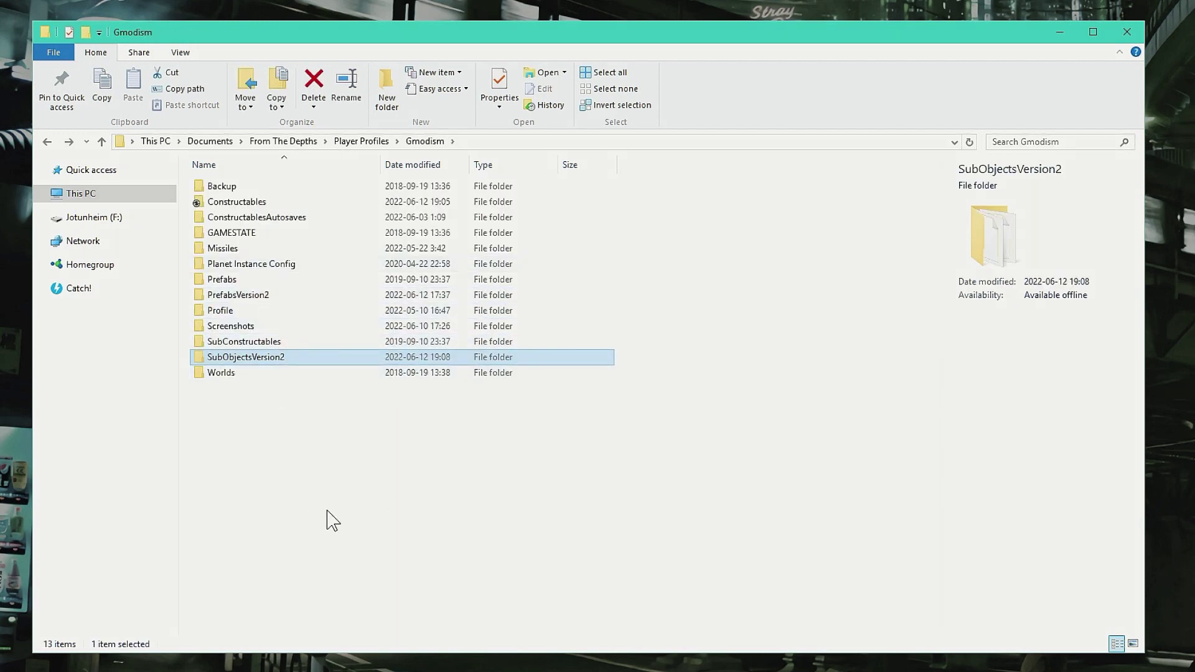
double_click(272, 295)
Step: Peek into the older Prefabs folder, then open PrefabsVersion2 and review its 18 blueprints
left_click(425, 141)
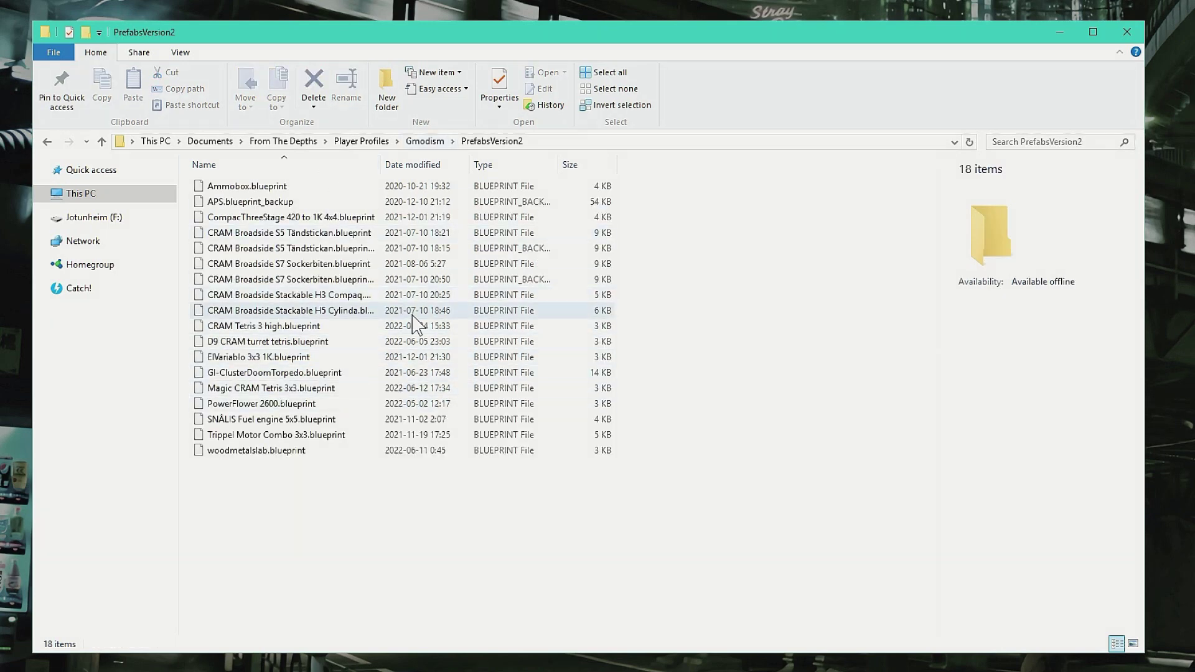
left_click(212, 281)
double_click(209, 284)
scroll(387, 520, "down", 3)
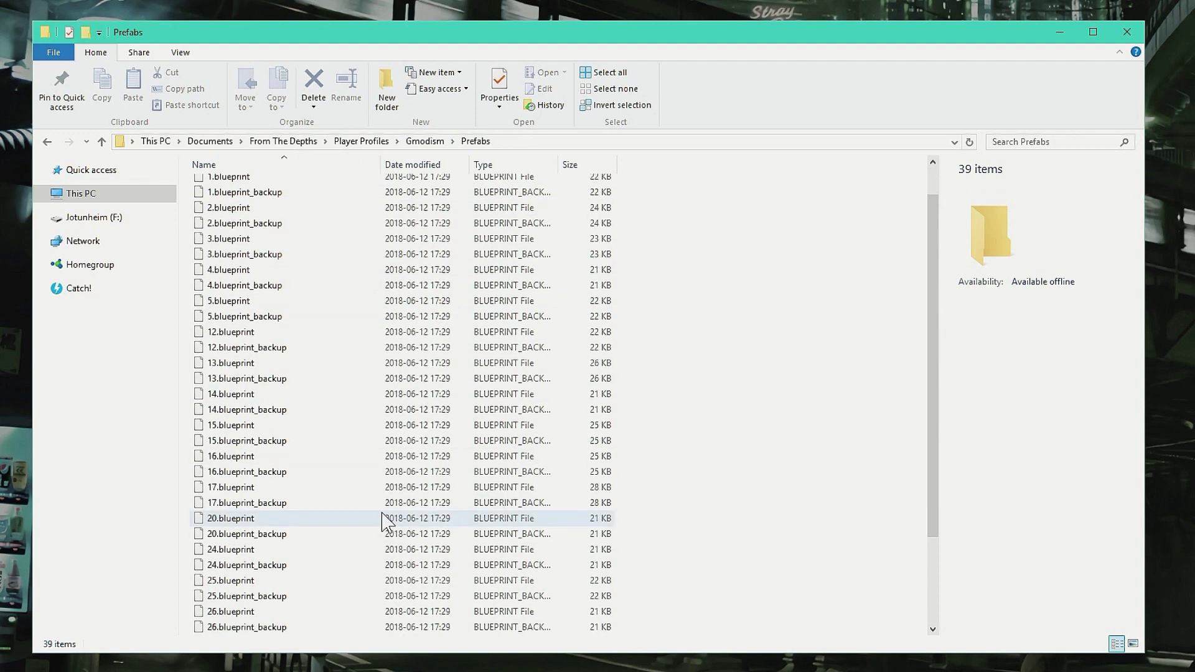
key("BackSpace")
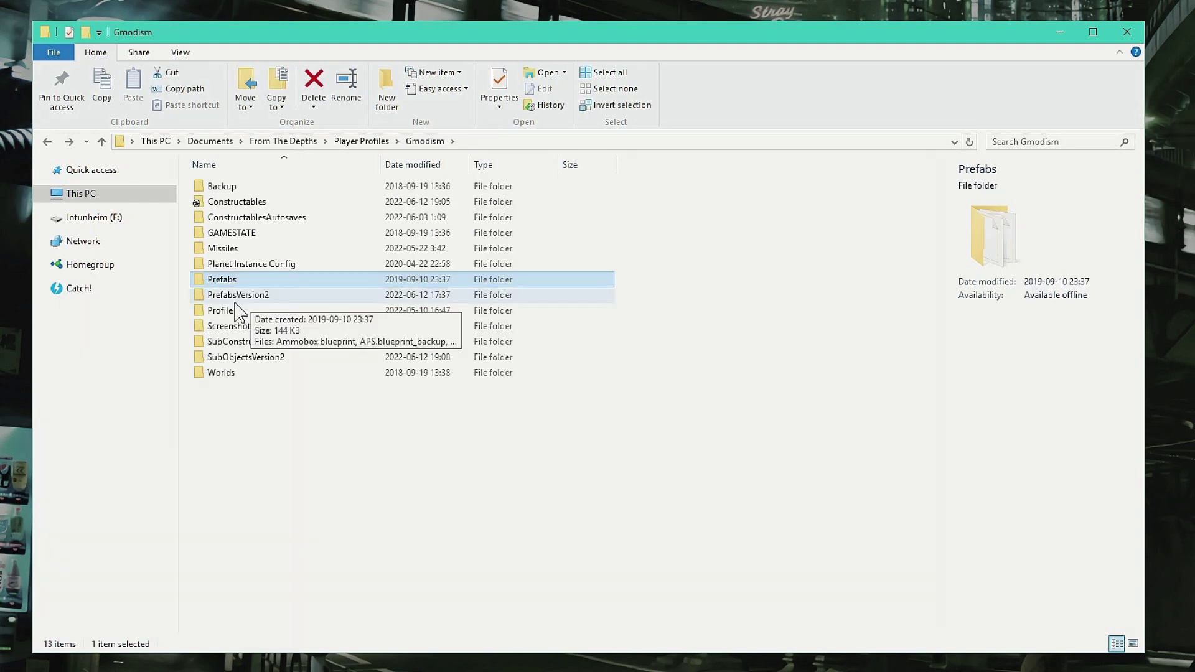
left_click(287, 298)
double_click(289, 297)
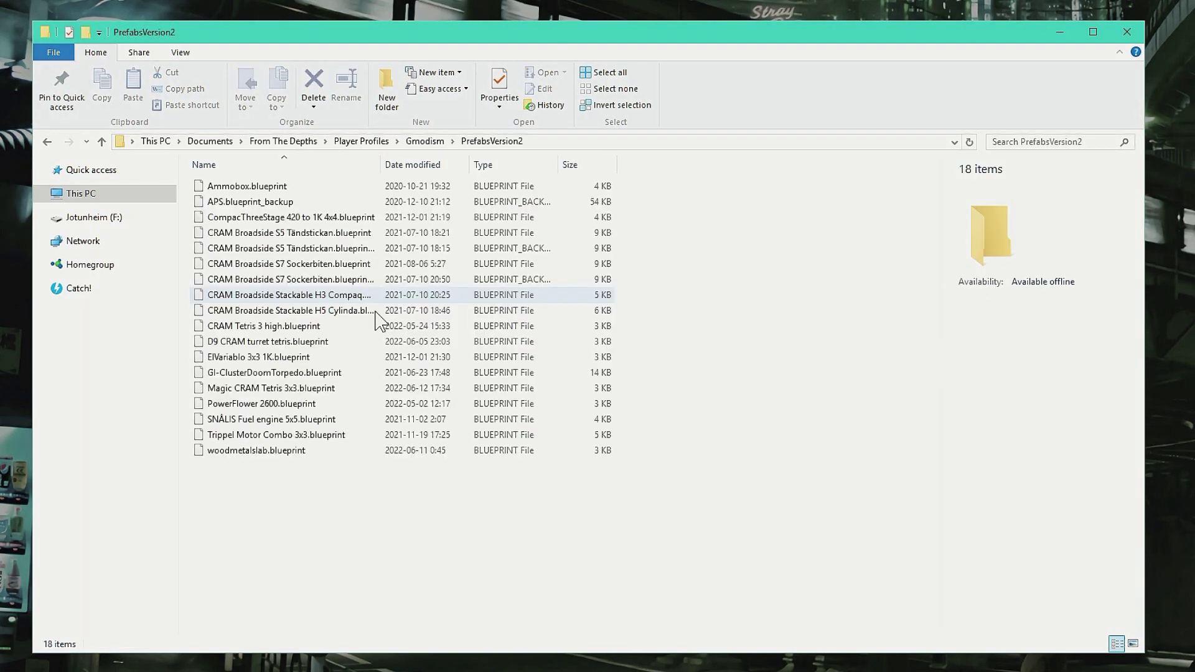
left_click_drag(311, 531, 236, 165)
left_click(409, 566)
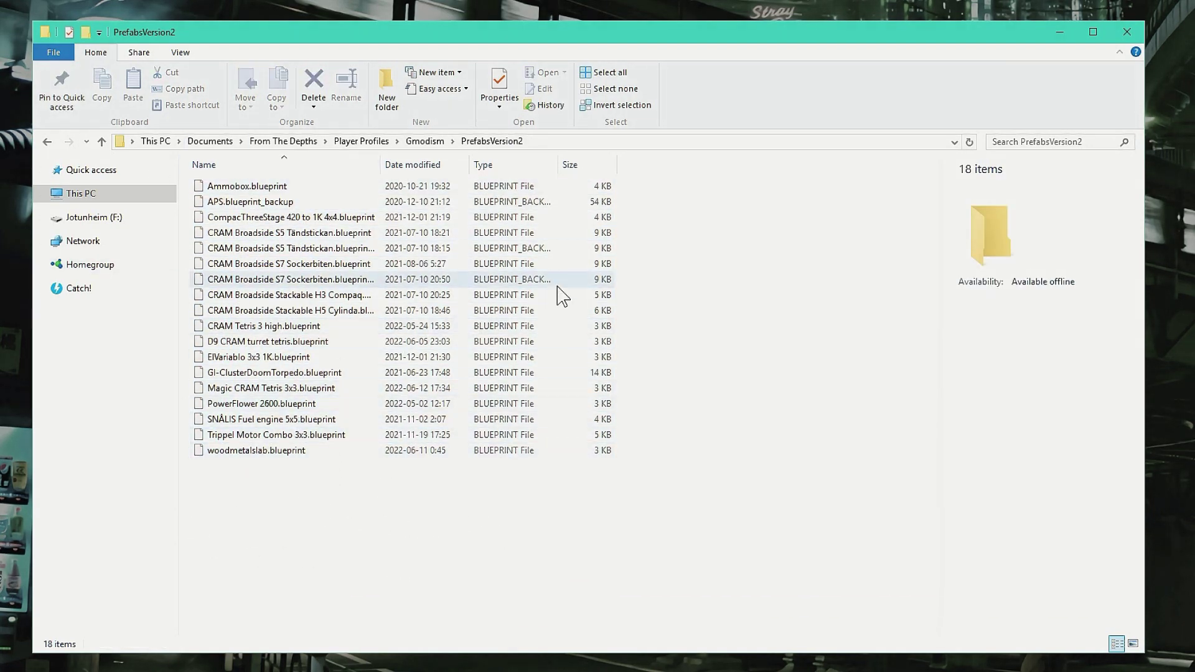
Step: Delete APS.blueprint_backup from PrefabsVersion2 and go back to the Gmodism folder
left_click(328, 201)
left_click(320, 558)
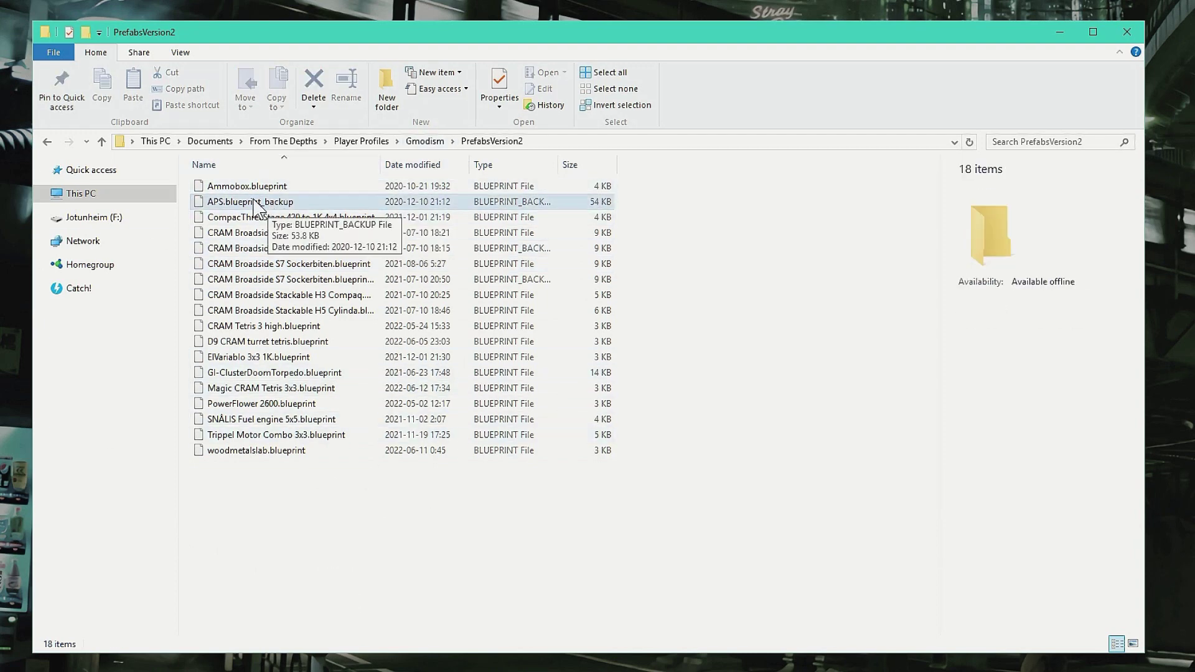
left_click(453, 202)
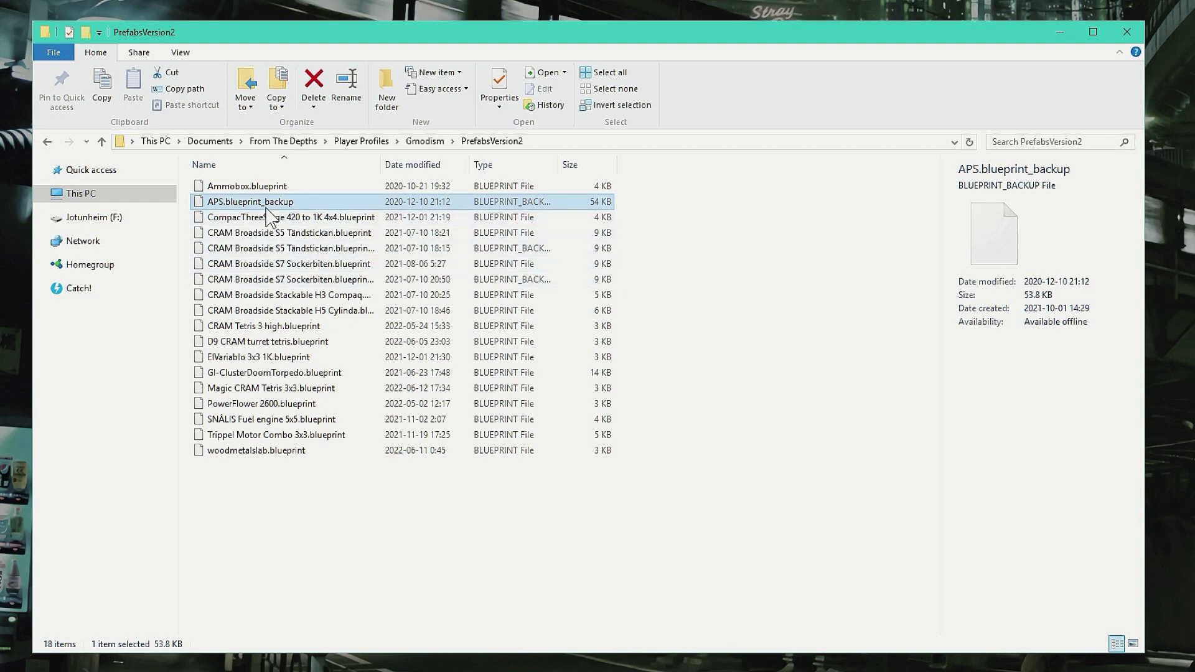
key("Down")
key("Up")
key("Up")
key("Down")
key("Delete")
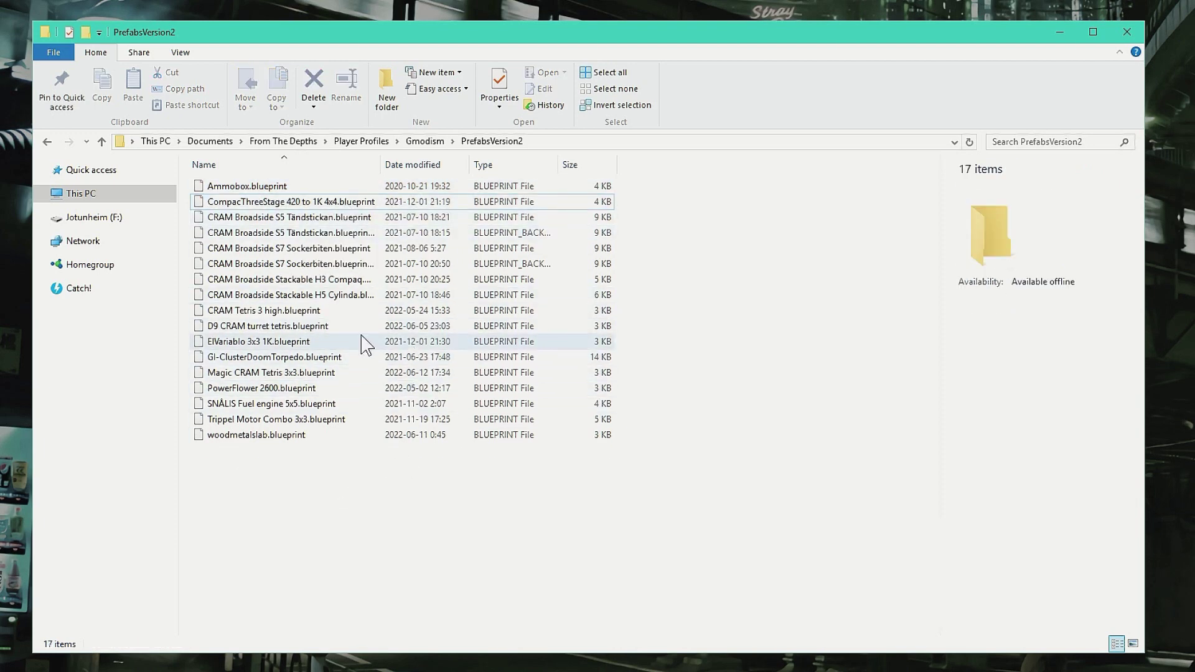
left_click(427, 143)
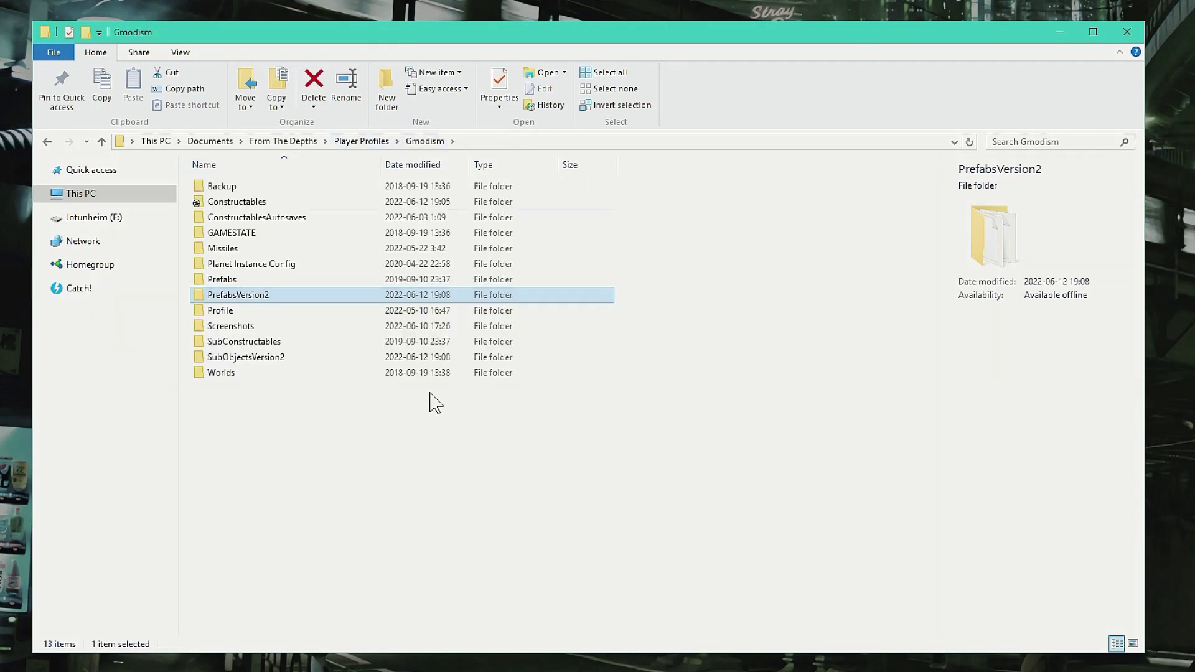
Step: Select Constructables, PrefabsVersion2 and SubObjectsVersion2 together and copy them
left_click(380, 489)
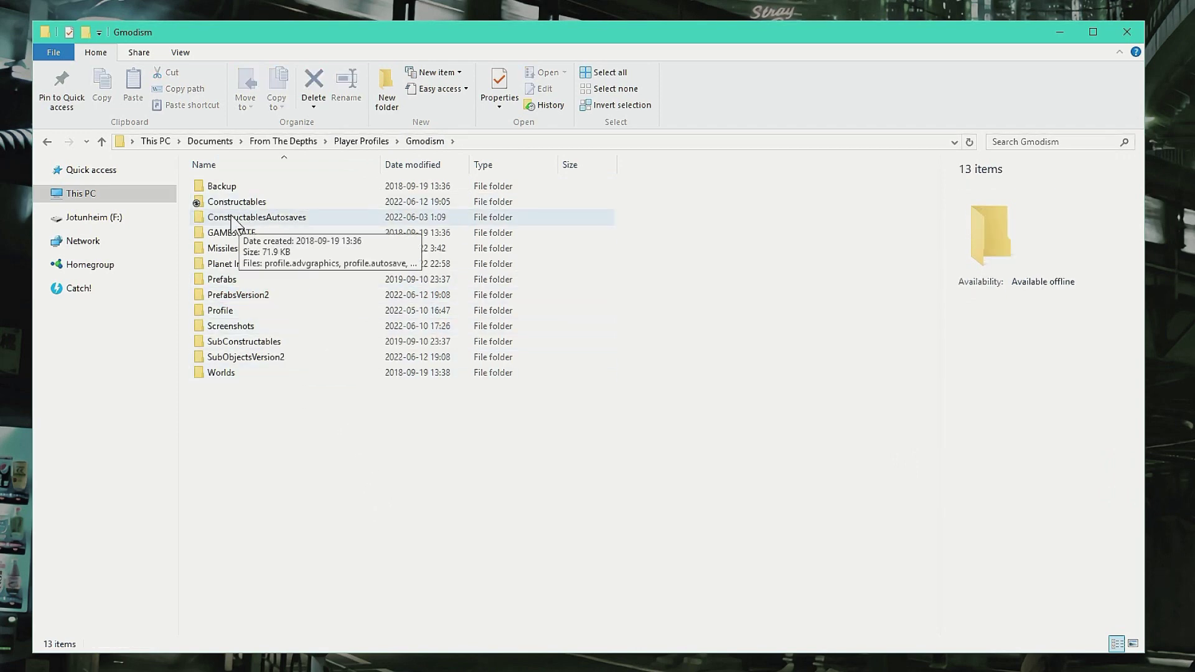
left_click(251, 202)
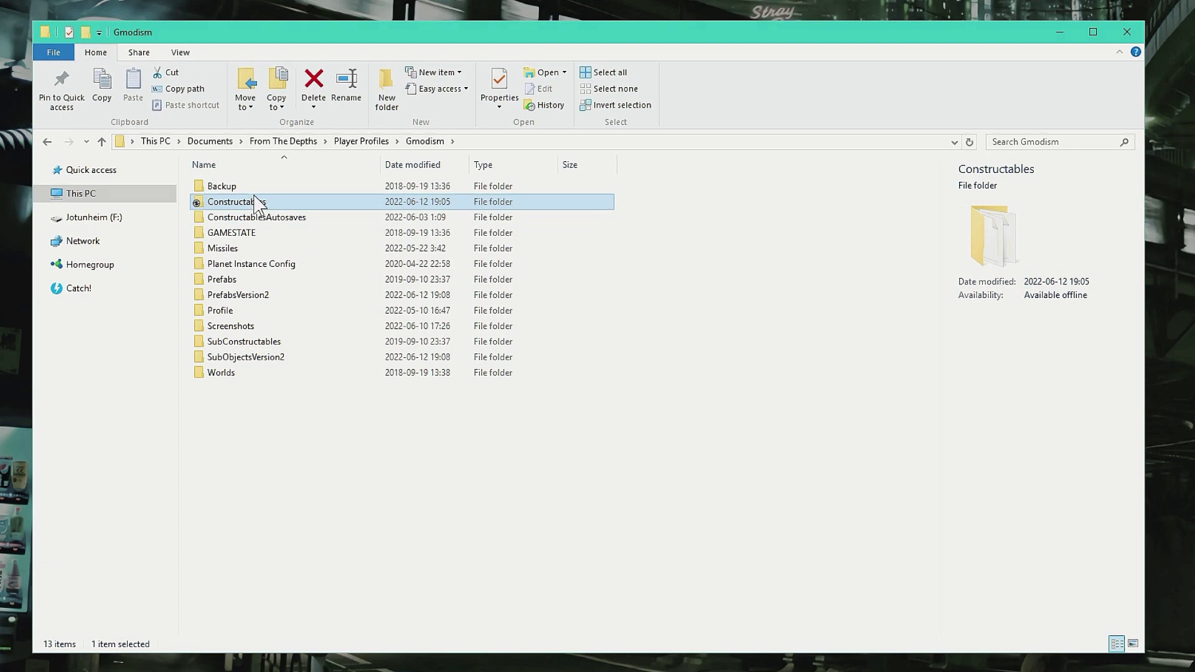
left_click(269, 296, "ctrl")
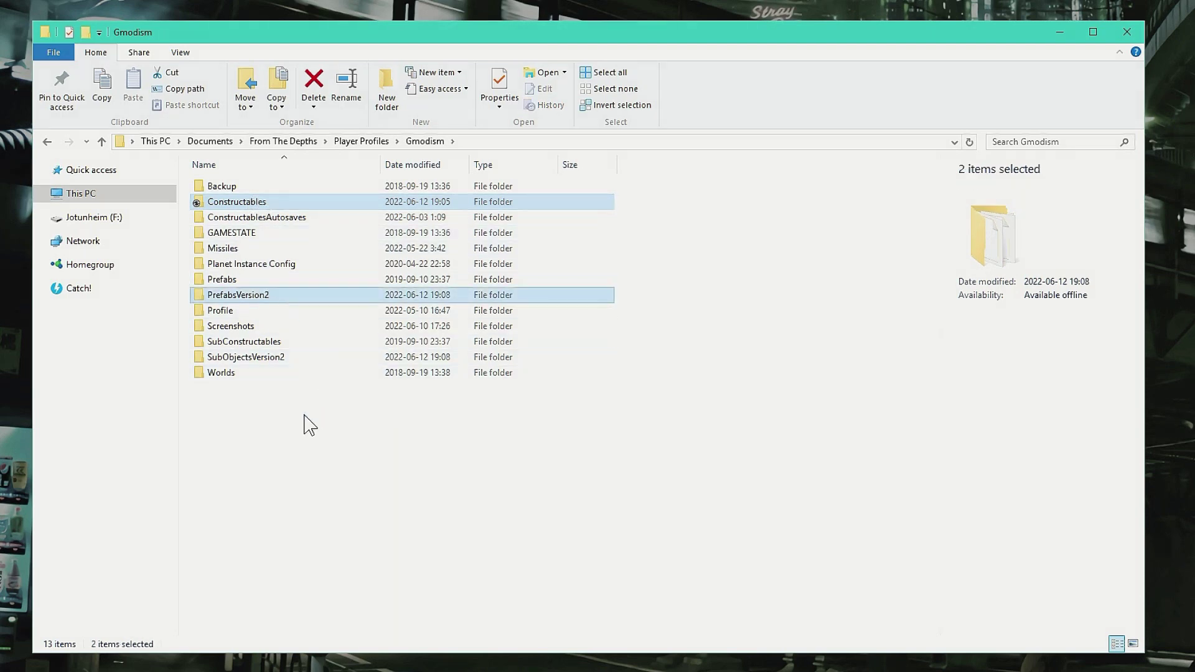
left_click(284, 358, "ctrl")
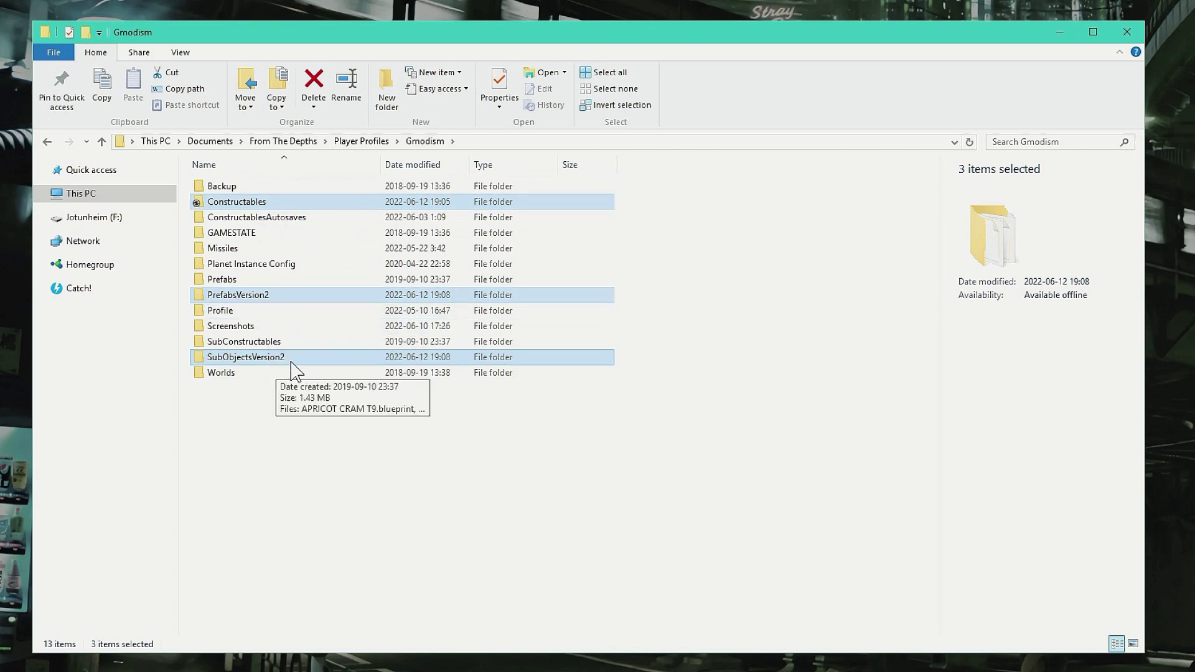
right_click(326, 361)
left_click(377, 584)
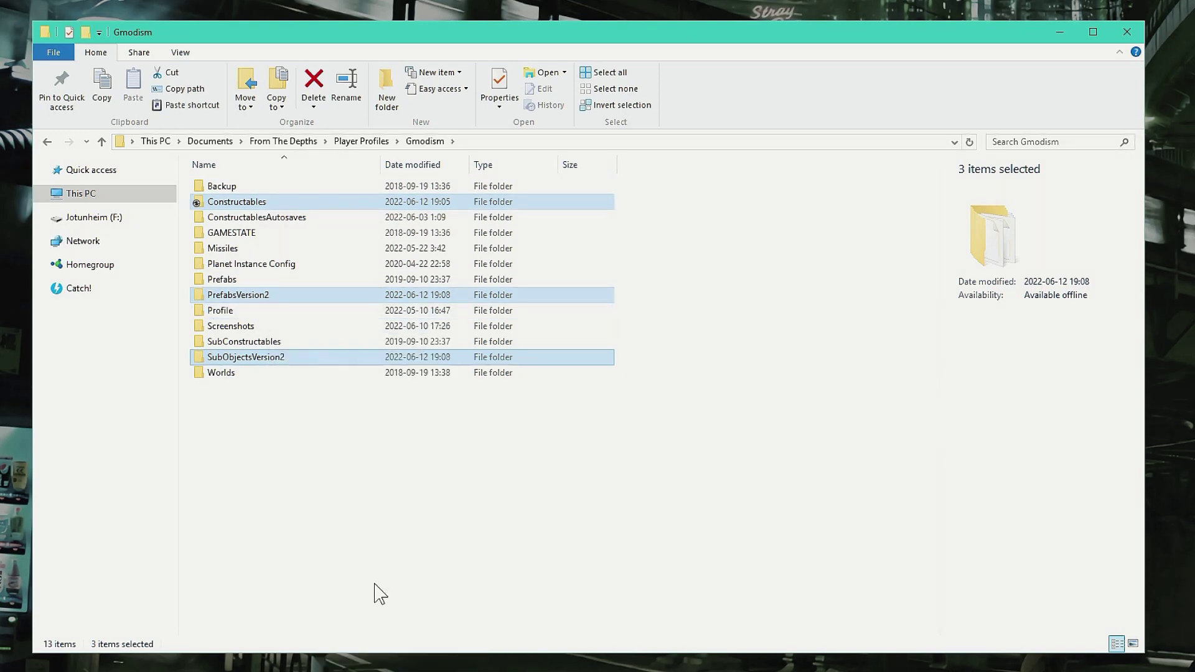
left_click(328, 496)
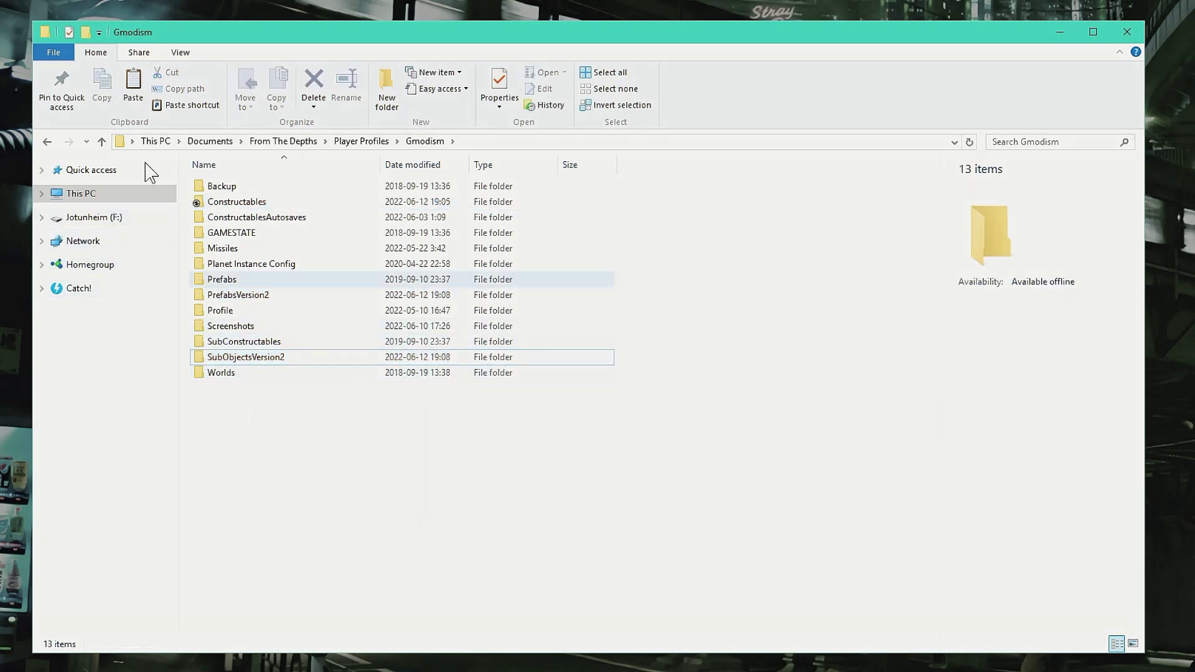
right_click(249, 449)
Step: Create a 'New folder' in Gmodism and paste the three copied folders into it
mouse_move(318, 624)
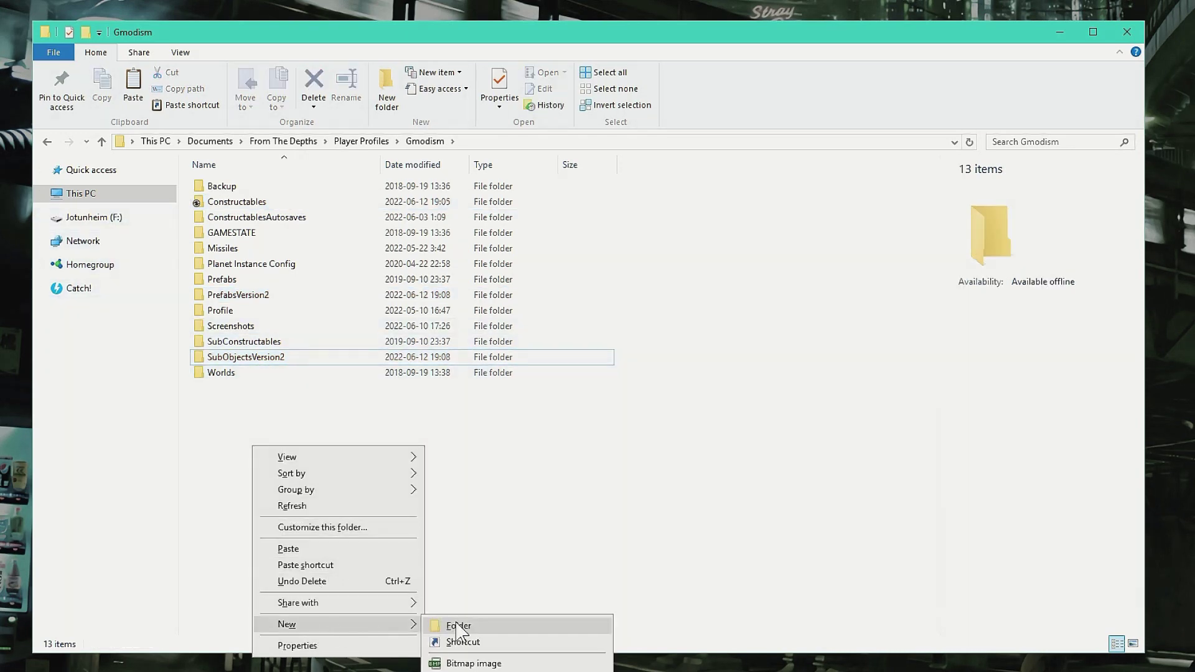
left_click(459, 626)
left_click(392, 554)
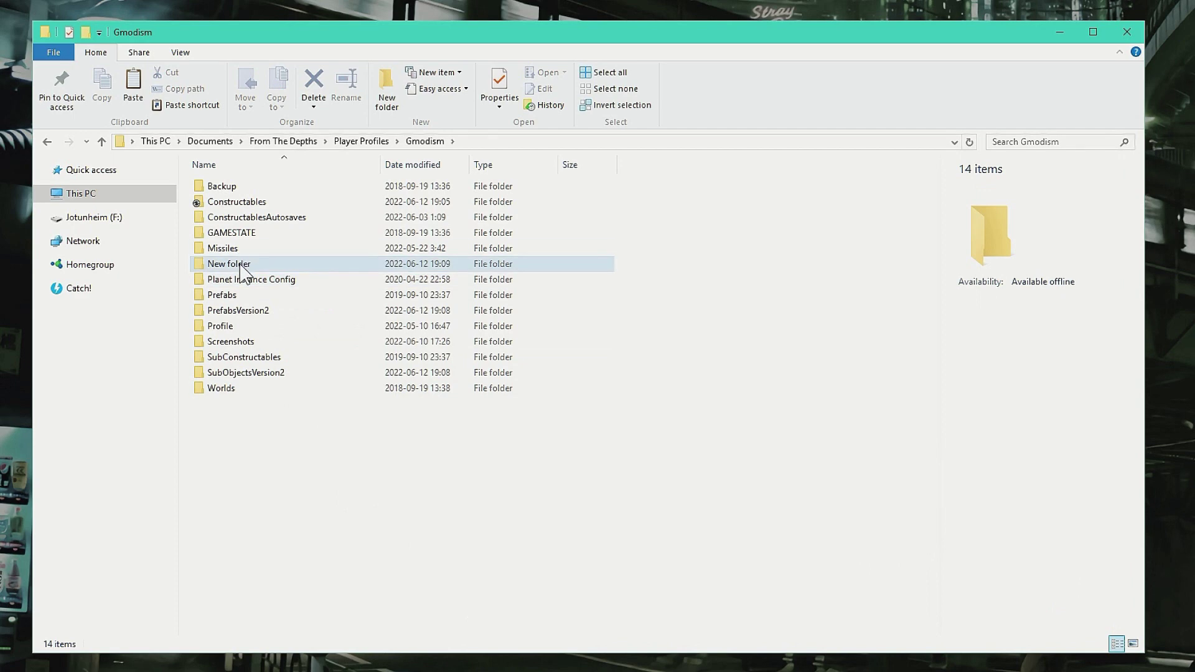
double_click(280, 262)
key("ctrl+v")
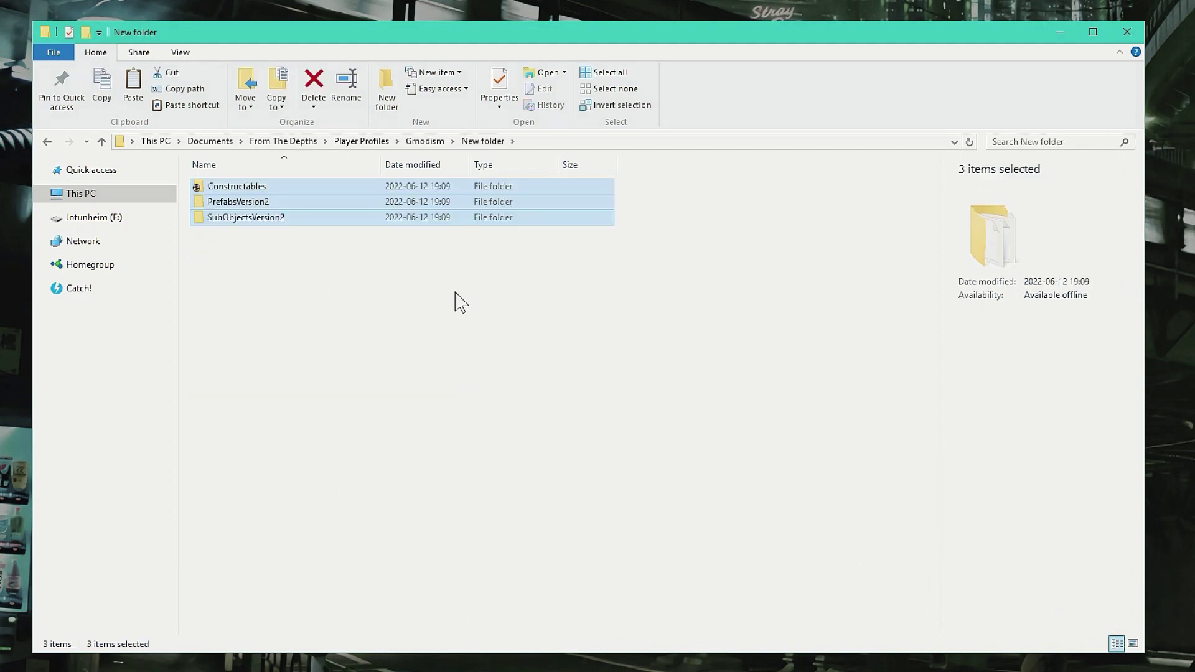
left_click(303, 322)
left_click(429, 144)
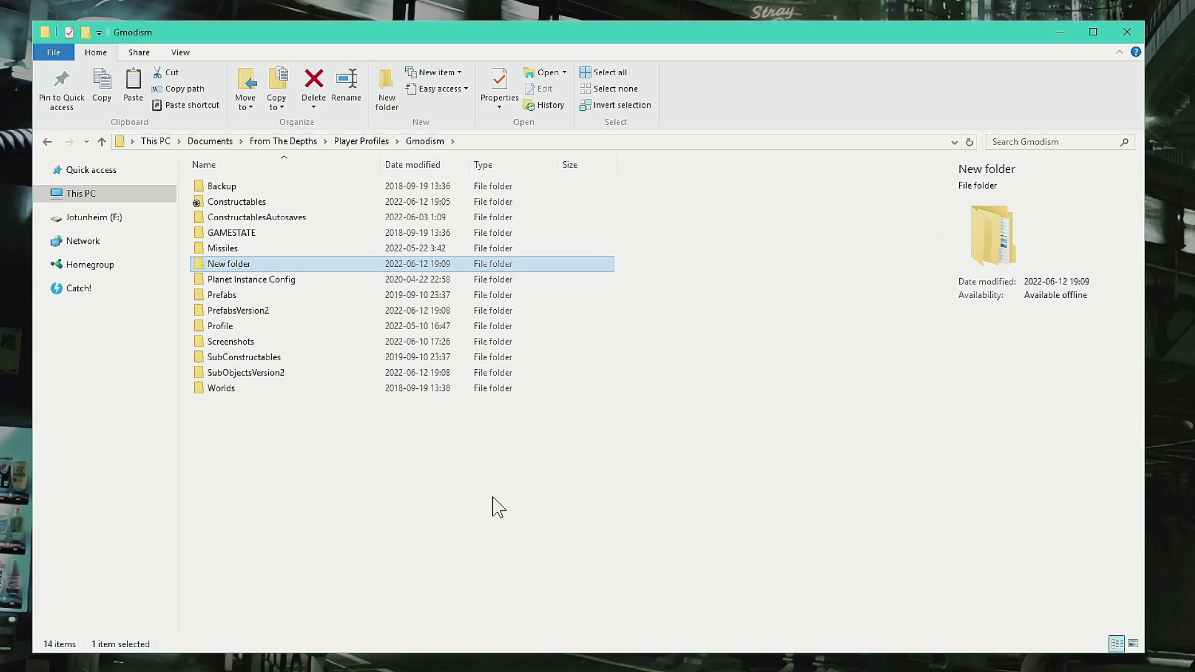
left_click(326, 501)
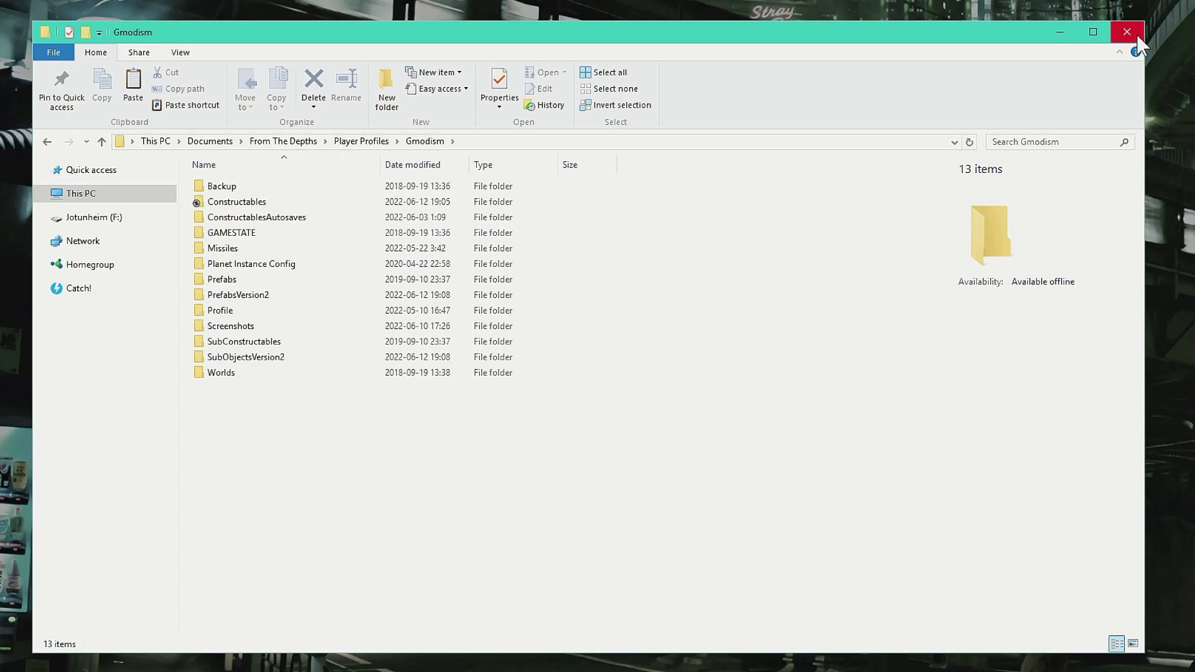
left_click(195, 203)
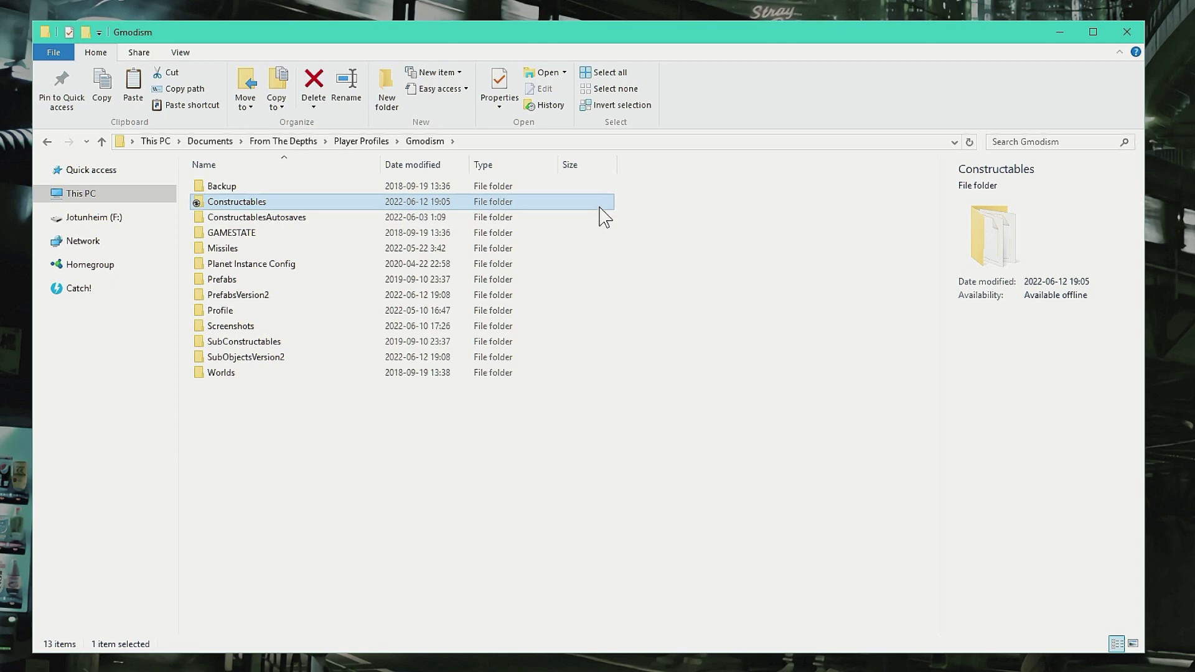
Step: Briefly open the Constructables and Backup folders, returning to Gmodism each time
mouse_move(314, 212)
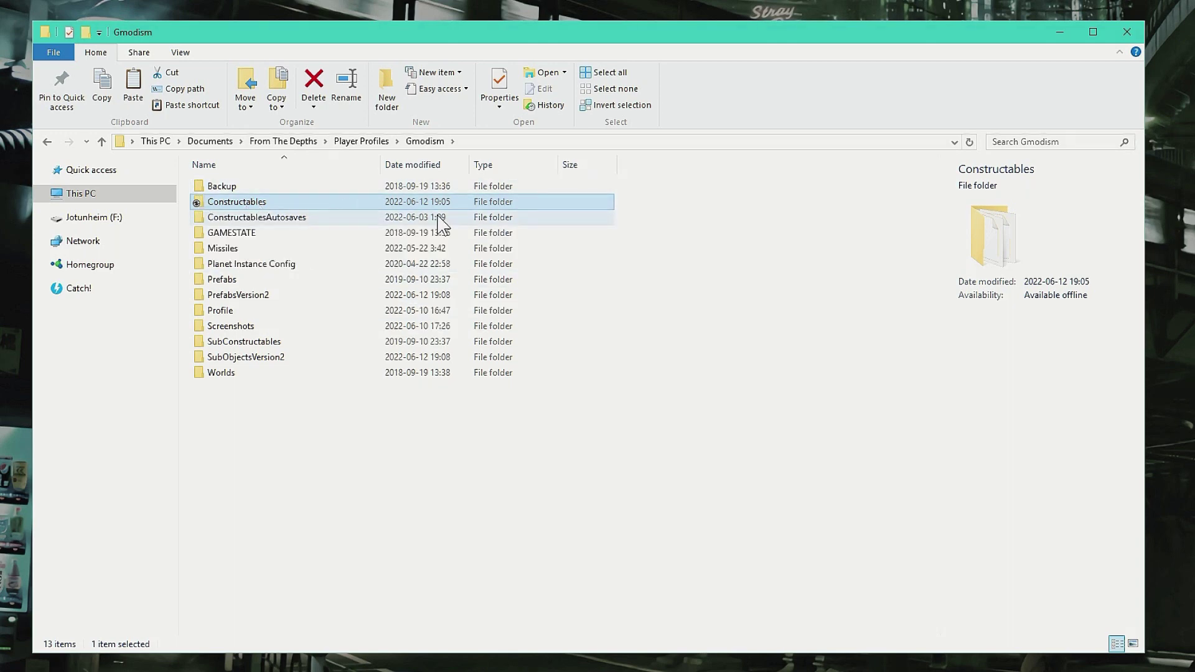
left_click(379, 466)
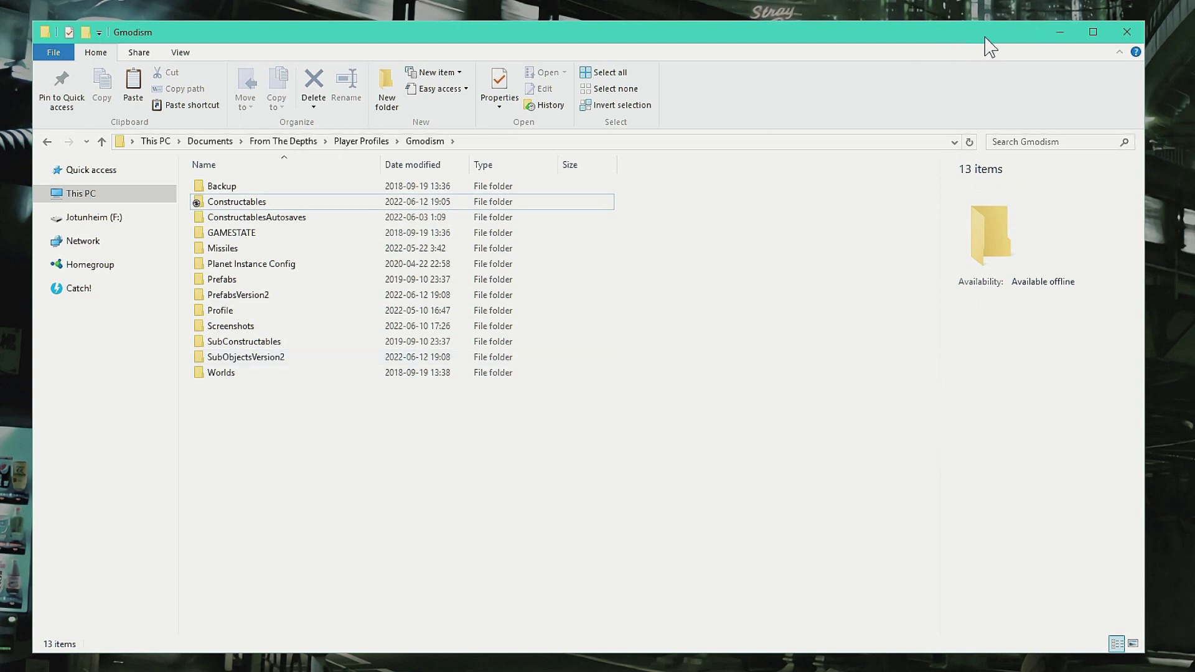
mouse_move(307, 219)
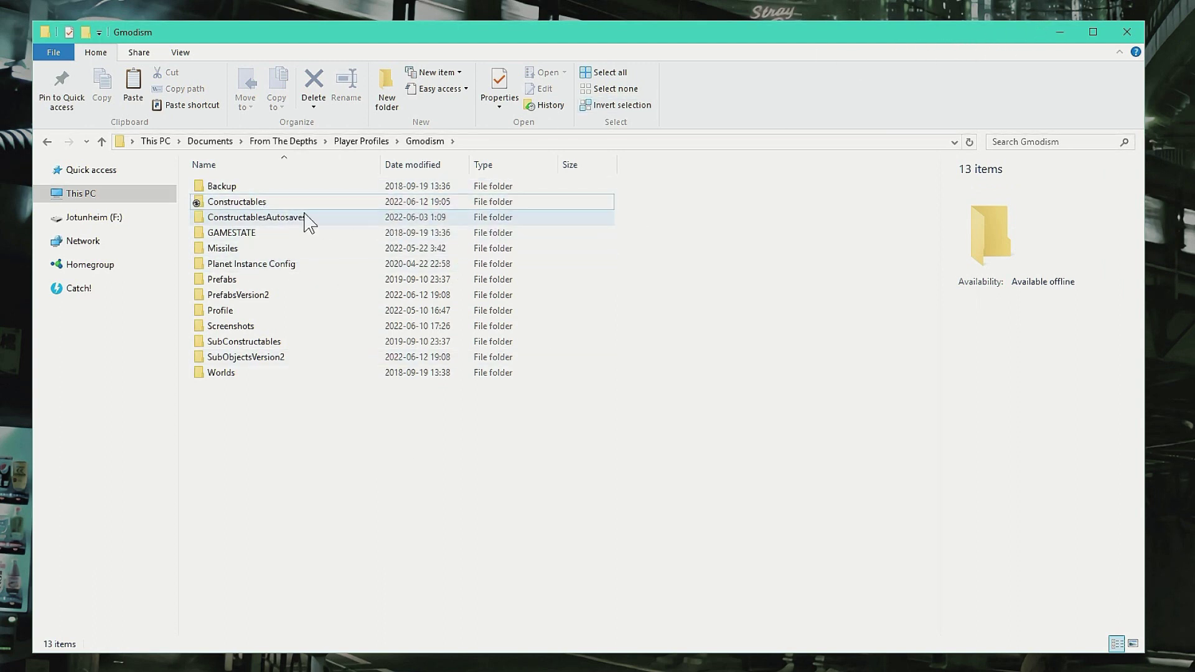
left_click(334, 203)
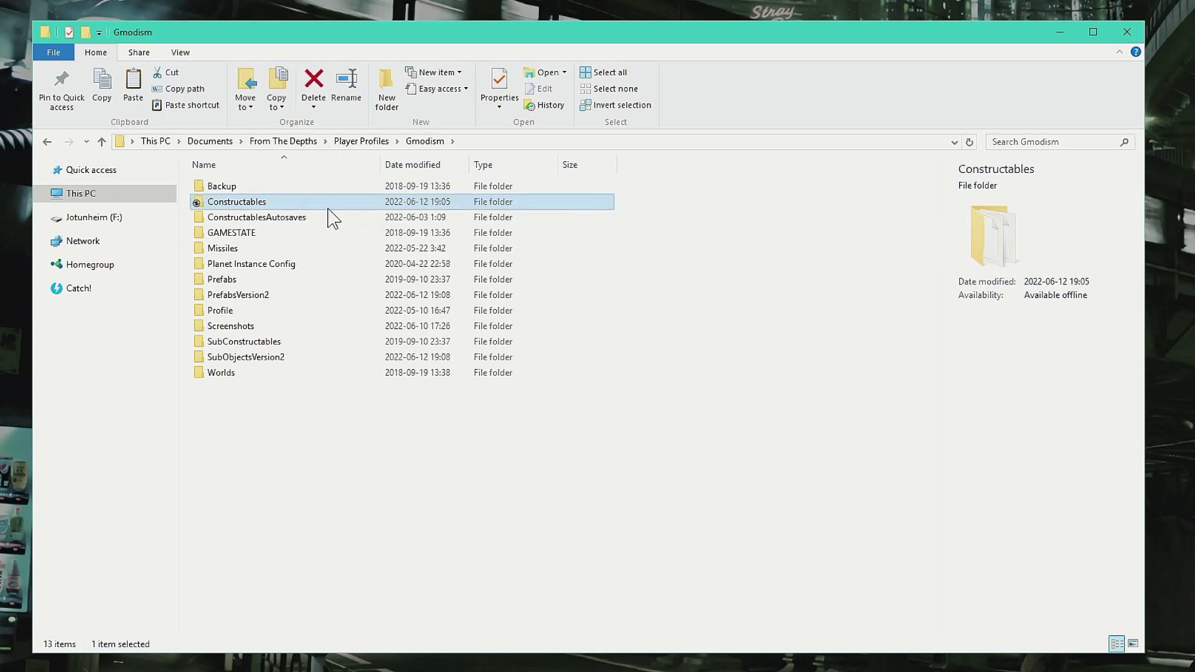
left_click(477, 555)
left_click(293, 203)
left_click(357, 496)
double_click(302, 204)
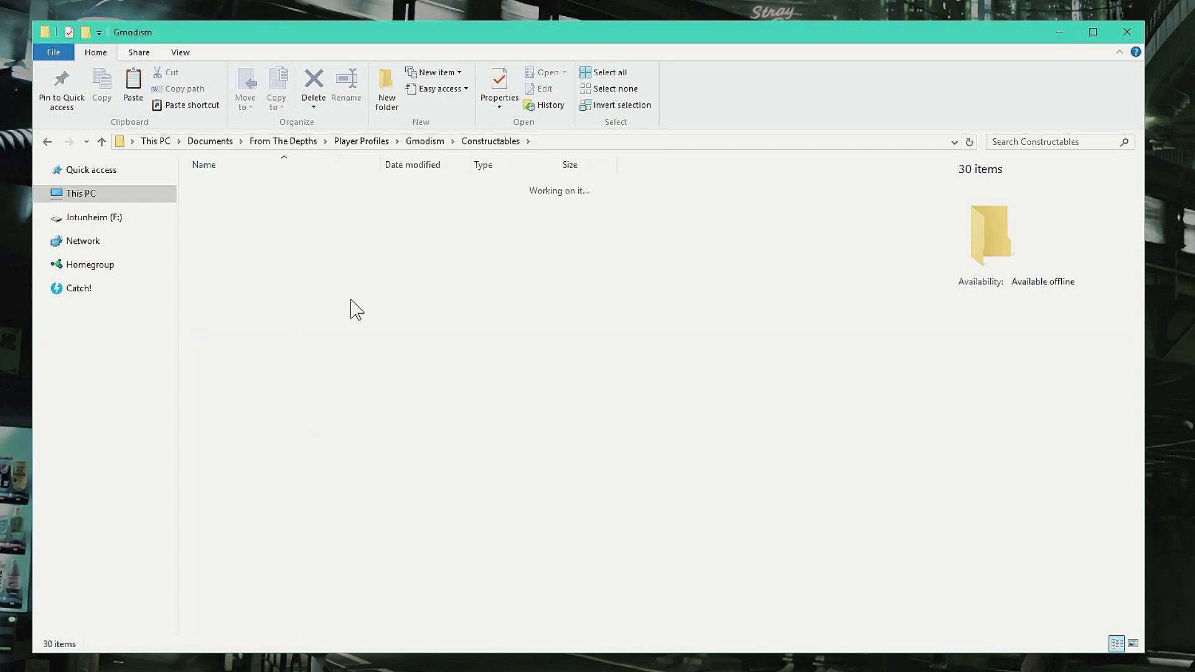
key("alt+Left")
left_click(290, 461)
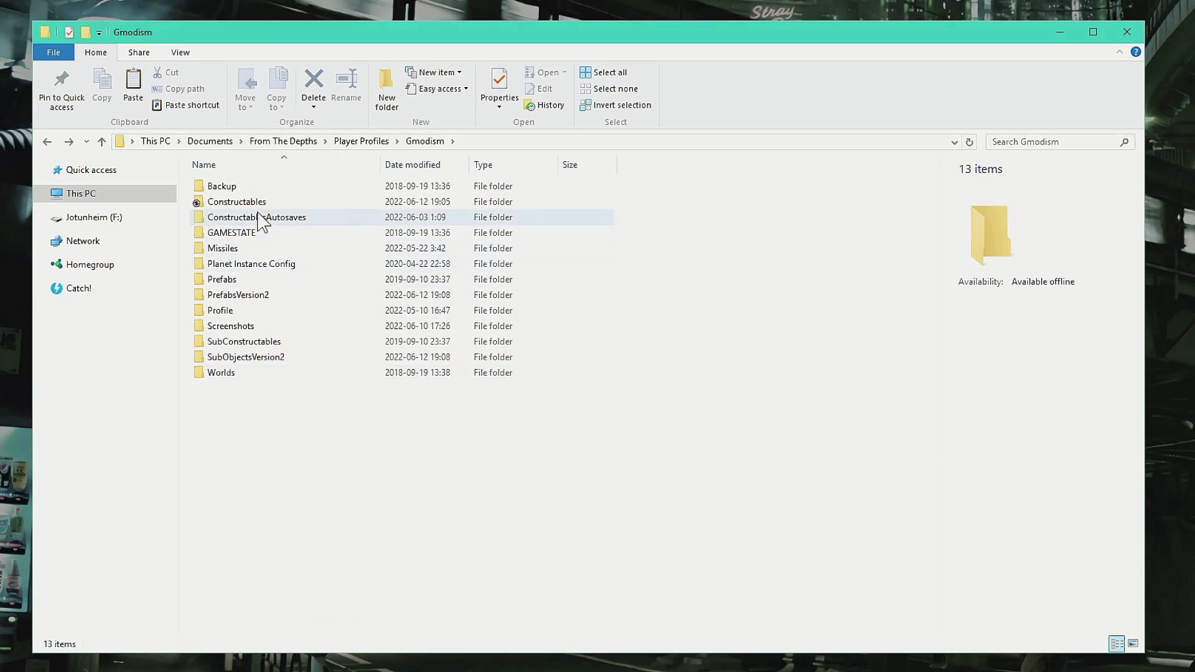
double_click(277, 188)
key("alt+Left")
left_click(261, 205)
Step: Bring the Constructables Explorer window up over Discord's #blueprint-bot channel
double_click(262, 204)
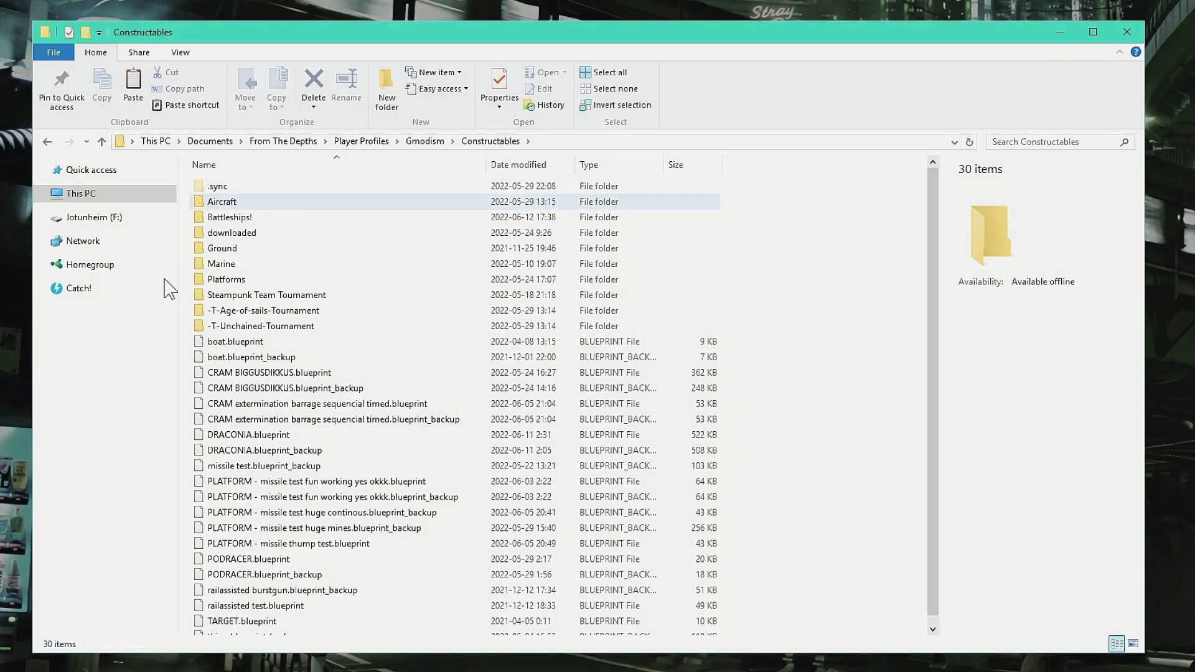
key("alt+Left")
left_click(470, 526)
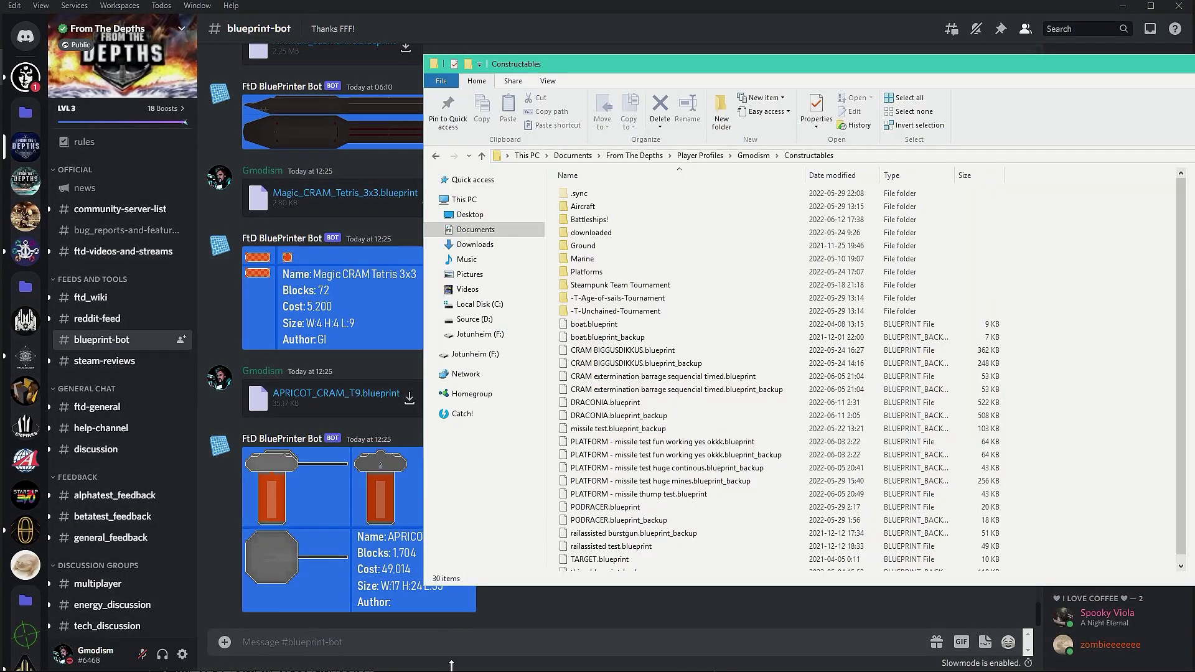
left_click(396, 654)
Step: Look at the news channel, then return to the #blueprint-bot channel
scroll(684, 403, "down", 1)
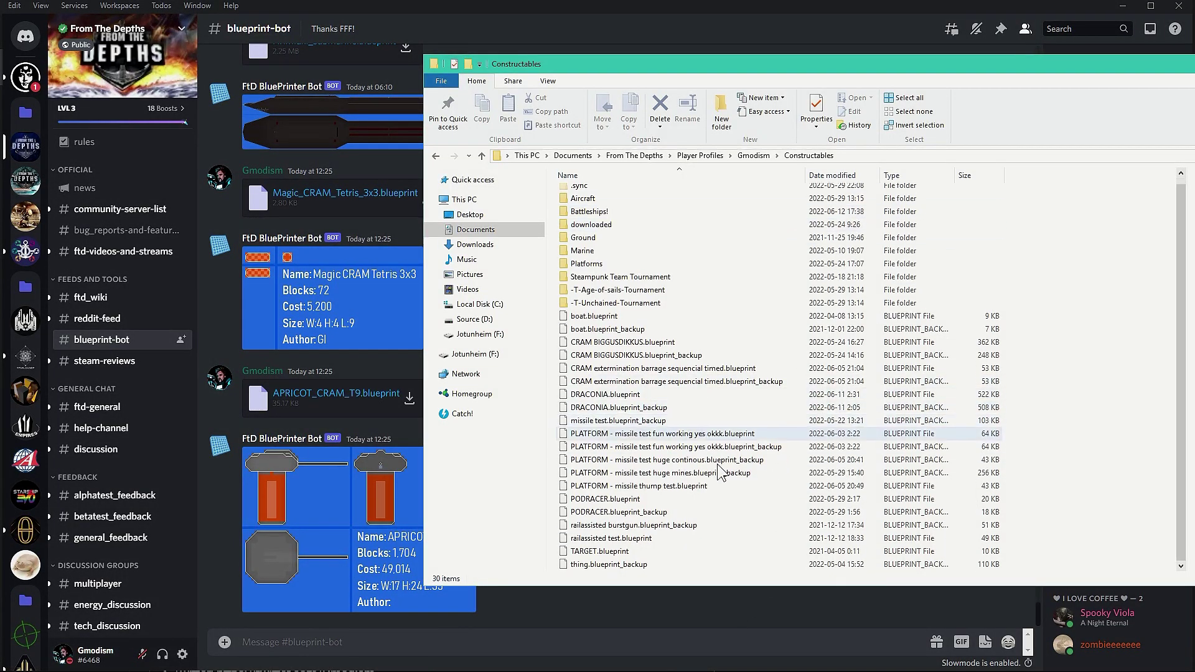
left_click(84, 187)
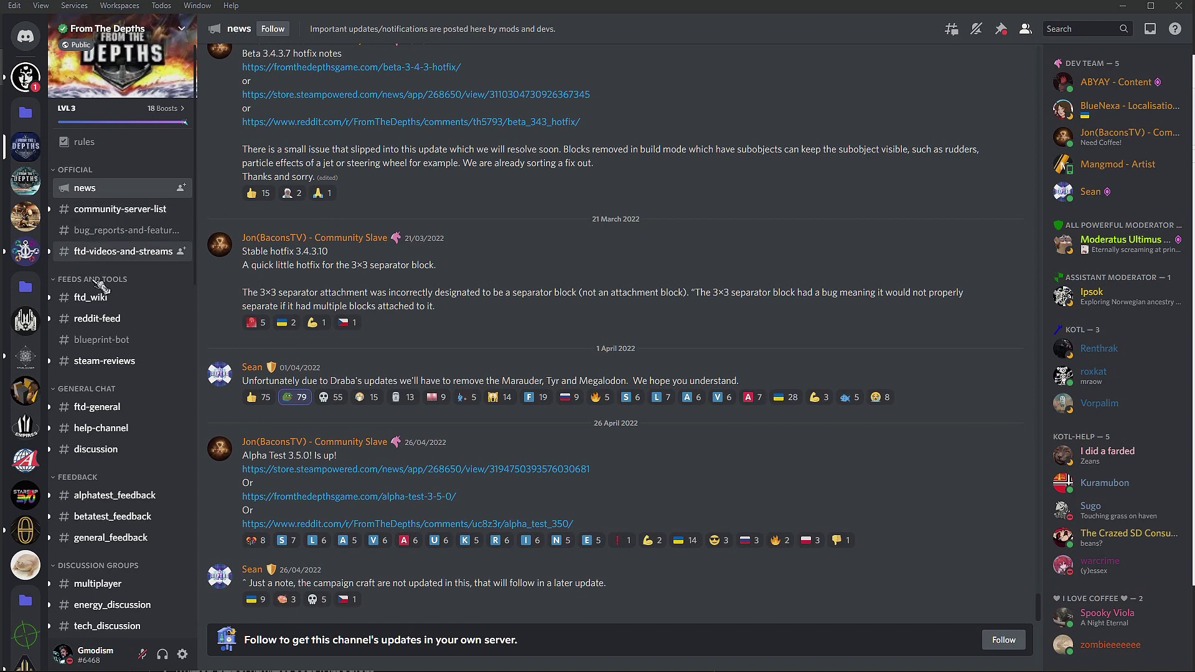
left_click(96, 344)
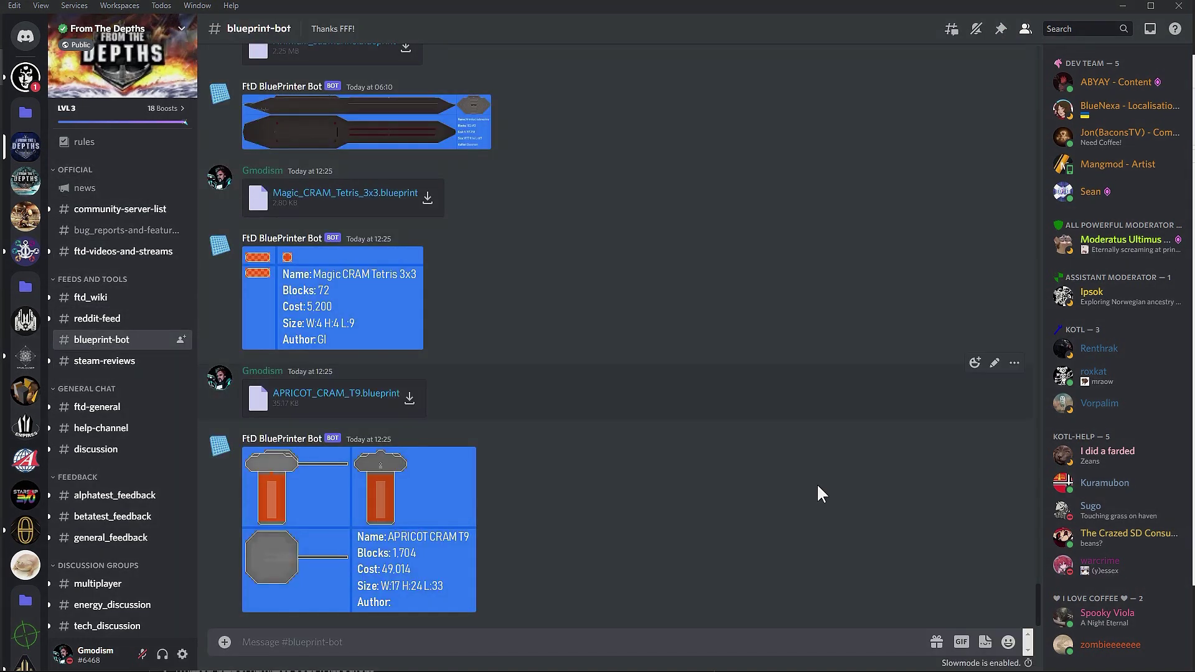
Step: Upload PODRACER.blueprint from the Constructables folder to #blueprint-bot
key("alt+Tab")
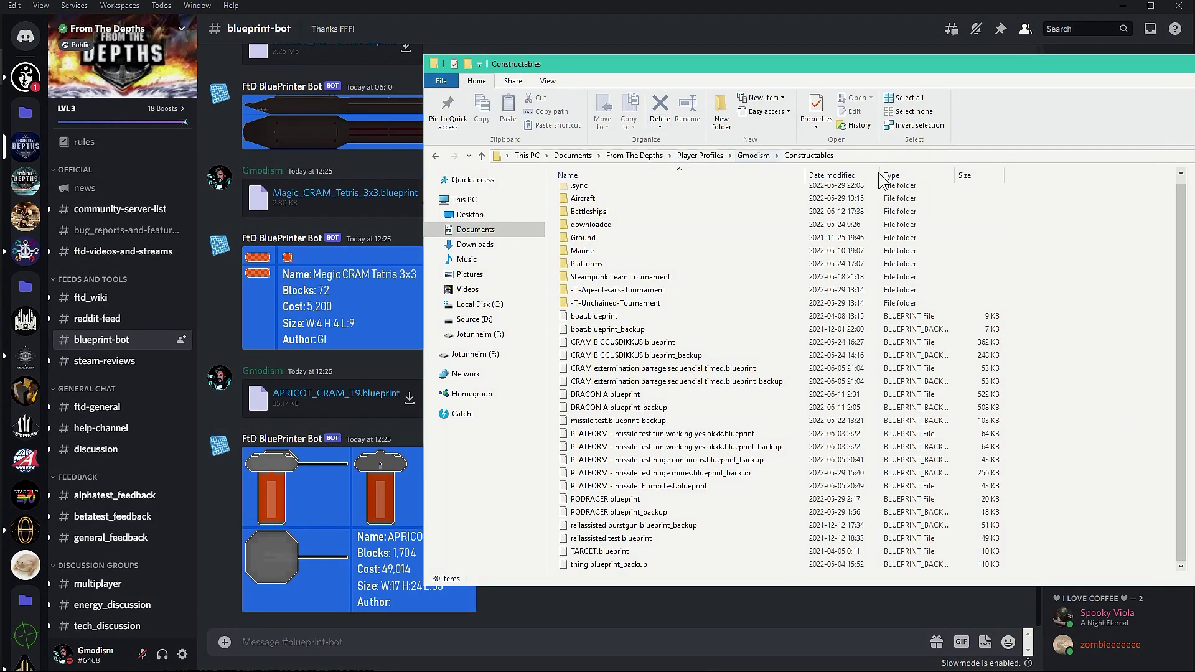
left_click(658, 434)
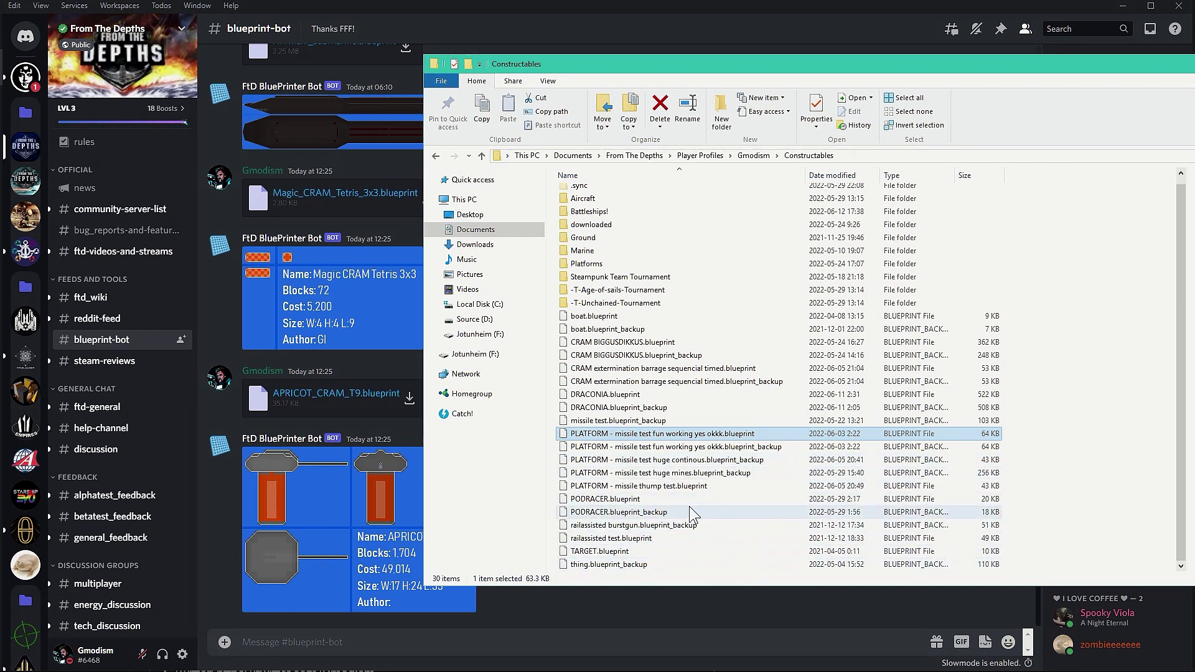
left_click_drag(641, 499, 321, 543)
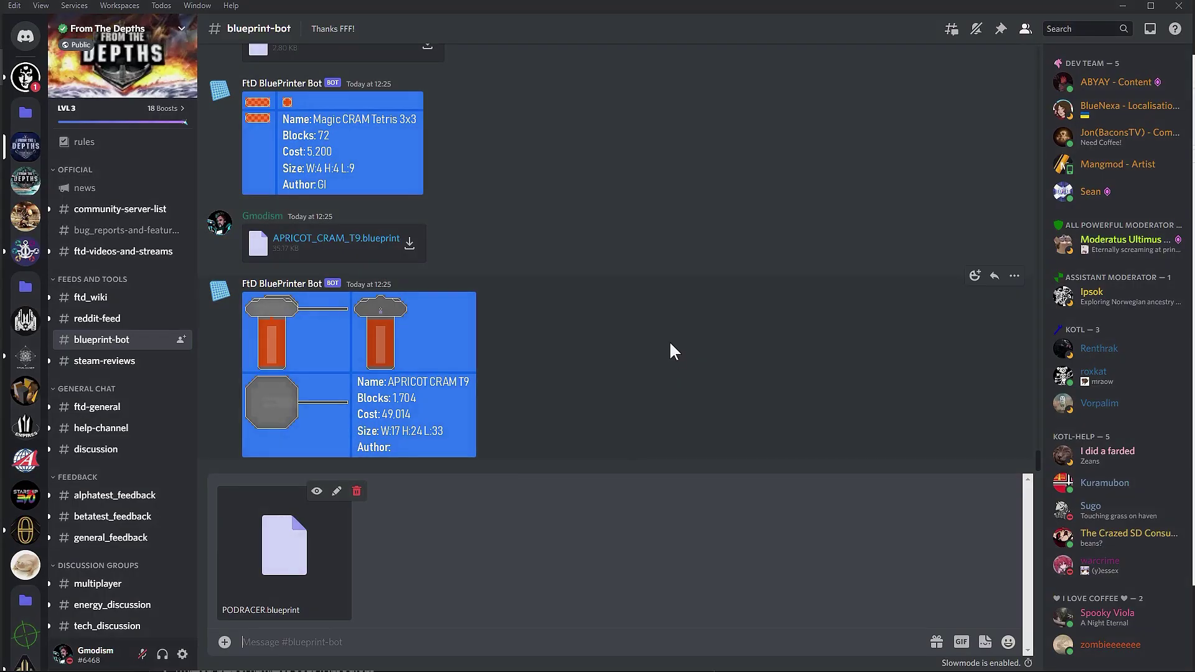
key("Return")
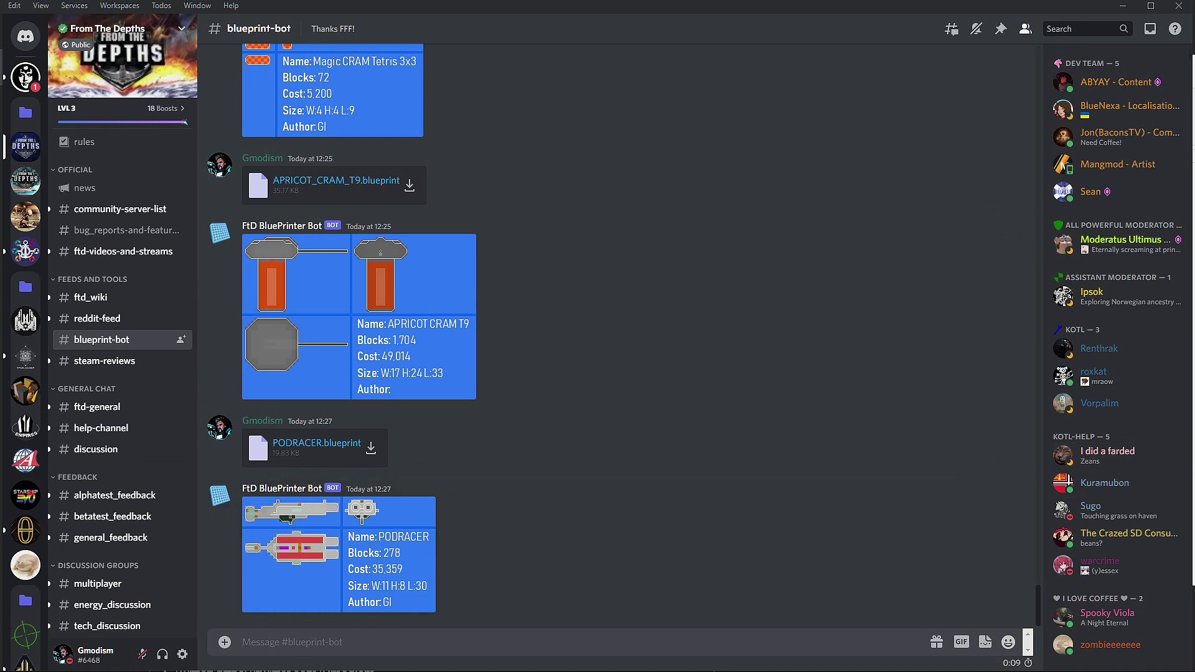
Step: Post GOODBOI.blueprint from the Marine folder with the message 'gif' and enlarge the bot's preview
key("alt+Tab")
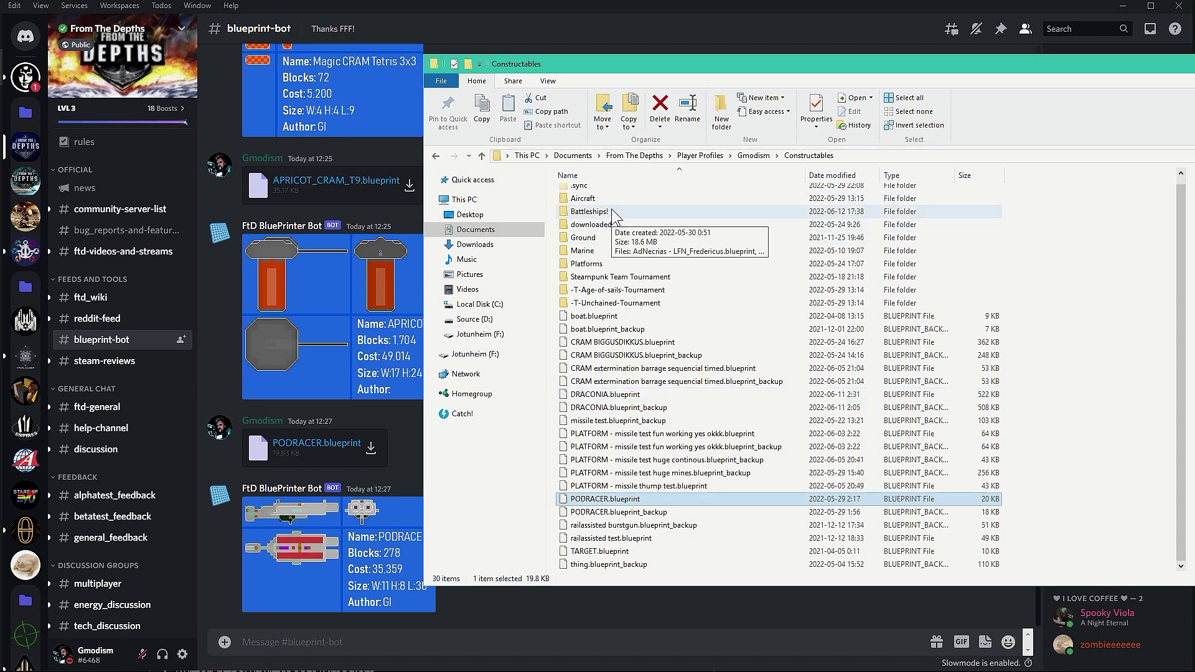
double_click(628, 250)
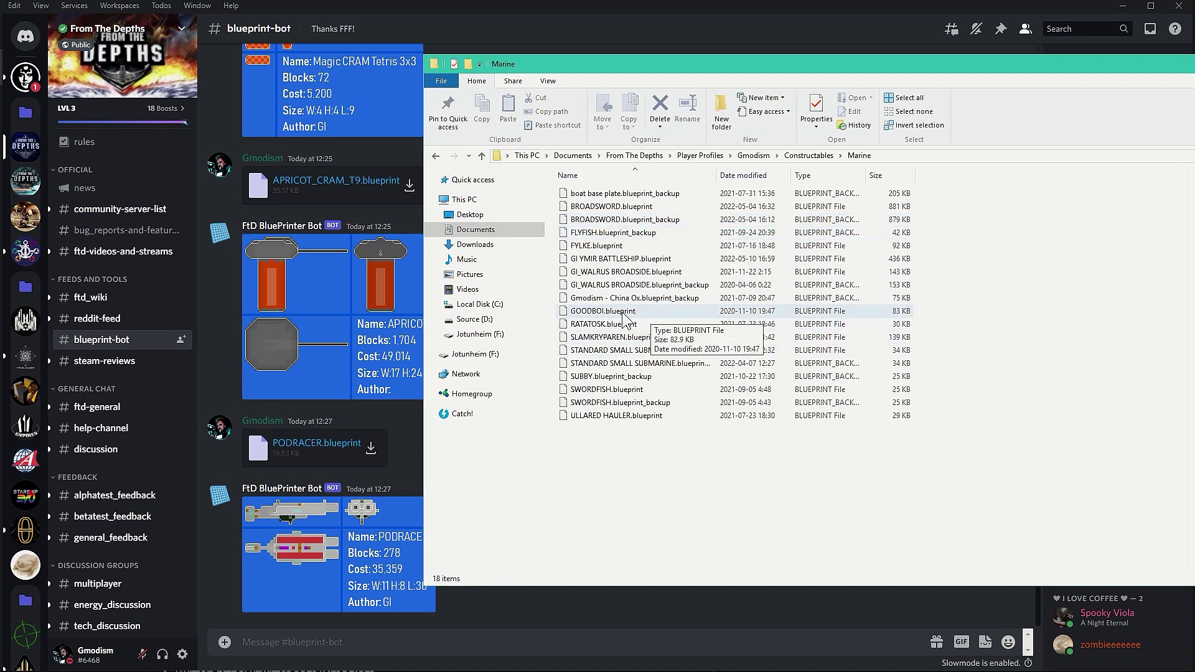
left_click_drag(629, 314, 349, 386)
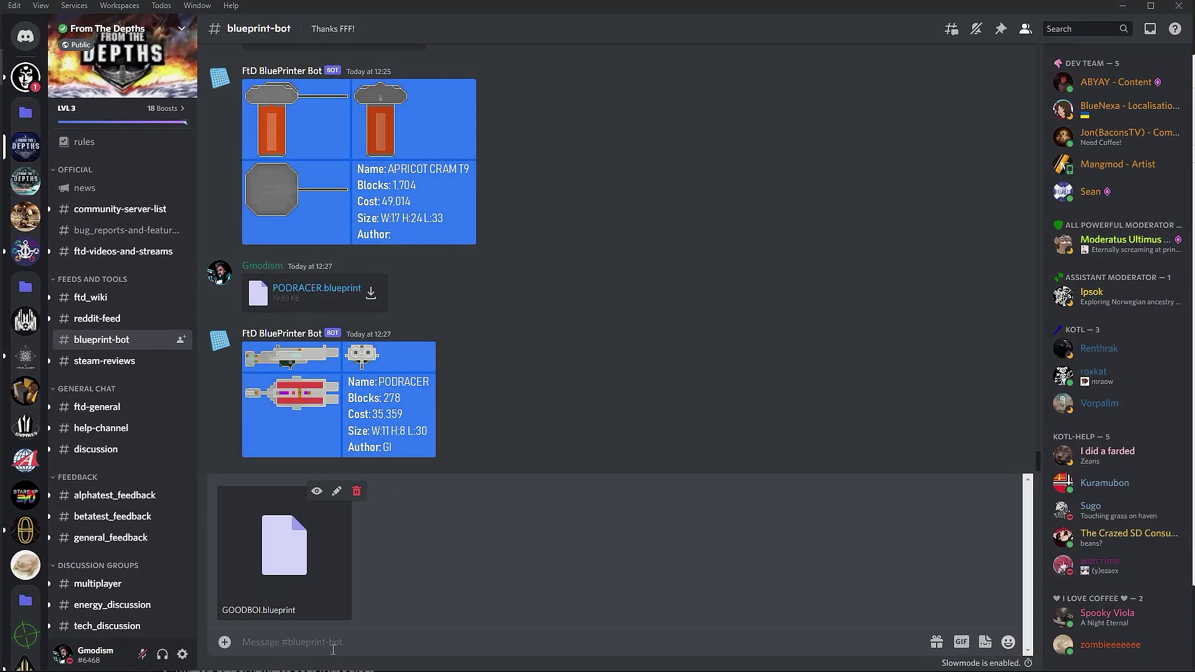
type("gif")
key("Return")
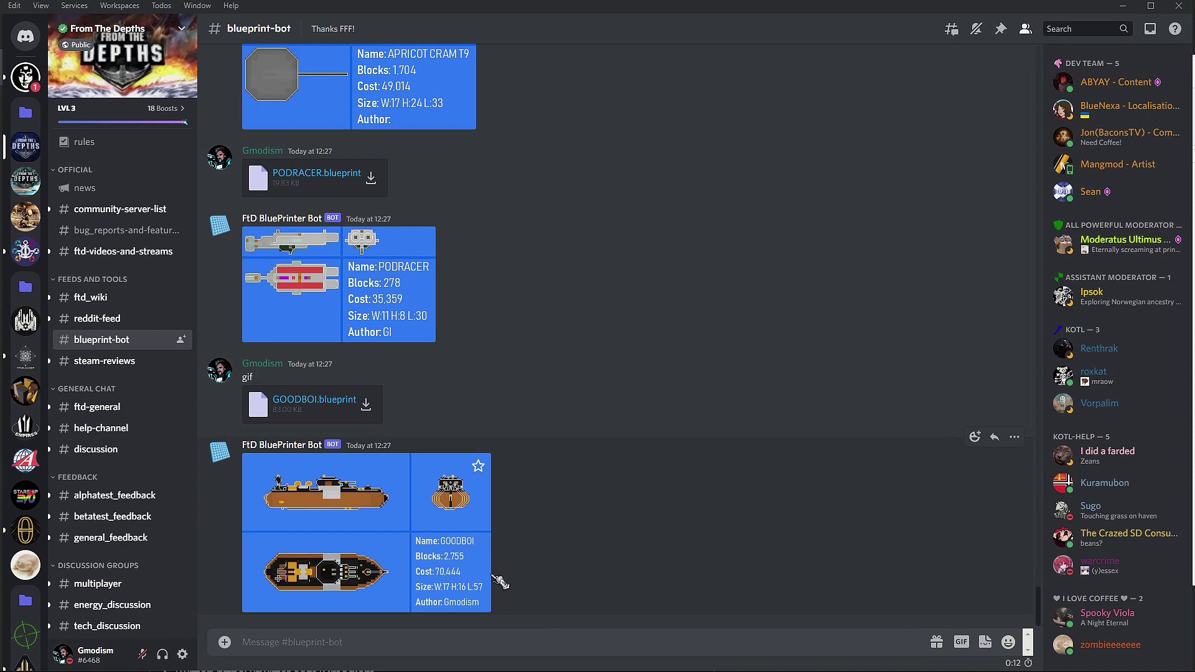
left_click(397, 549)
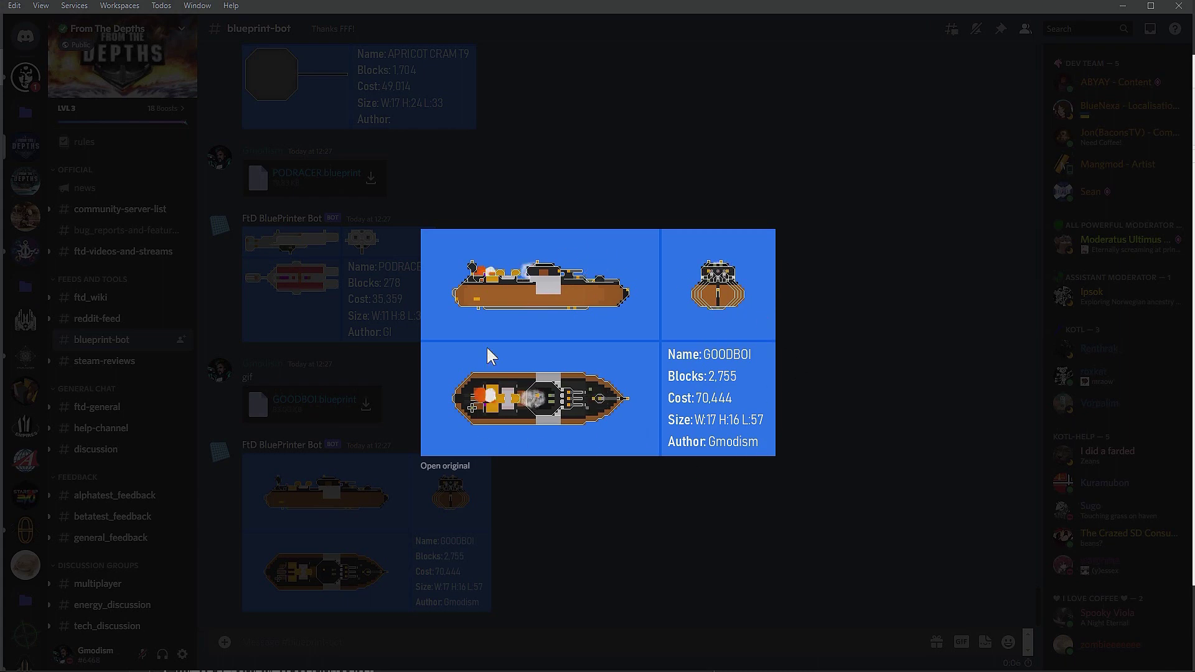
Step: Attach GOODBOI.blueprint to #blueprint-bot again and close the earlier enlarged preview
key("alt+Tab")
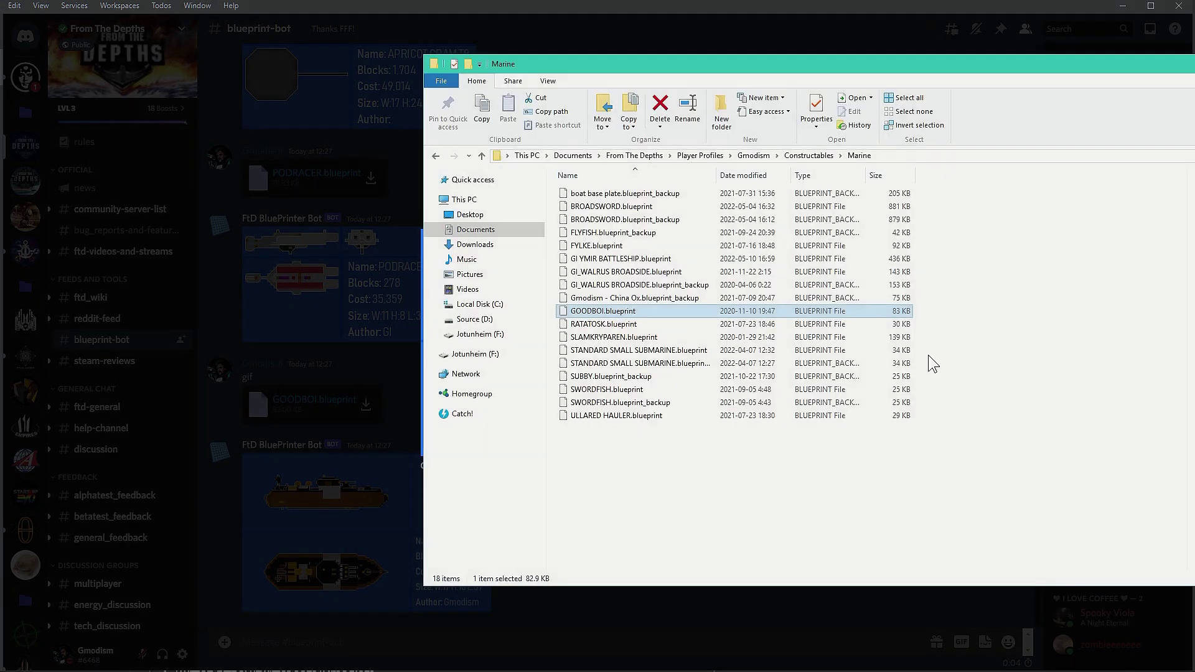
left_click_drag(622, 314, 648, 439)
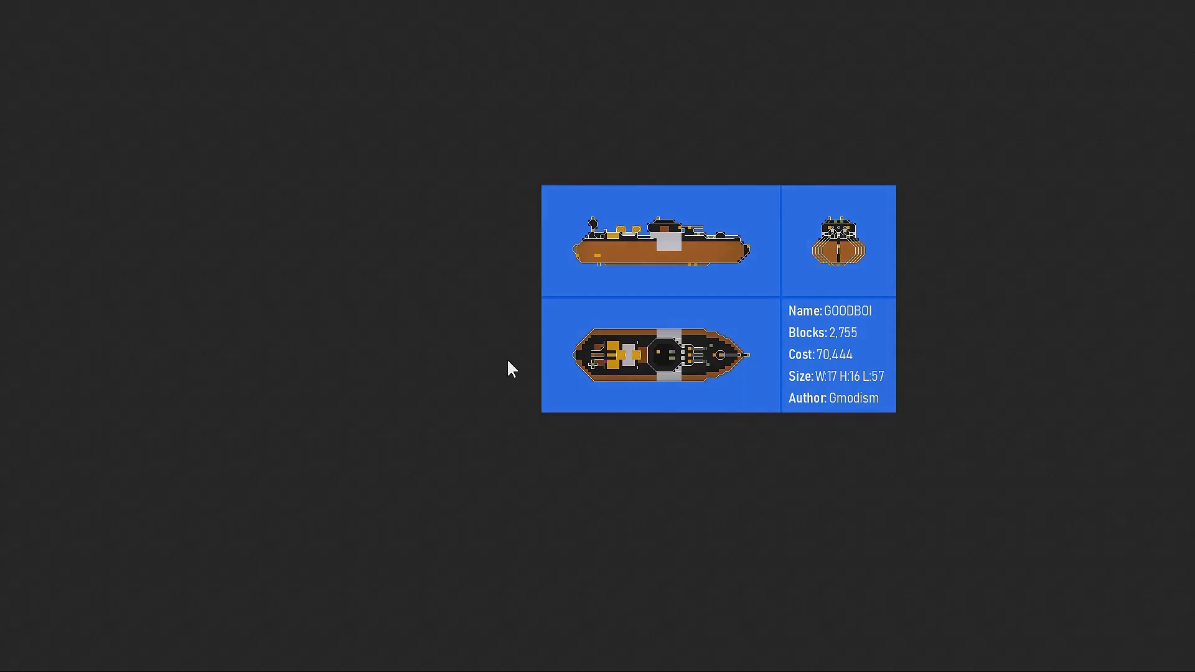
left_click(511, 368)
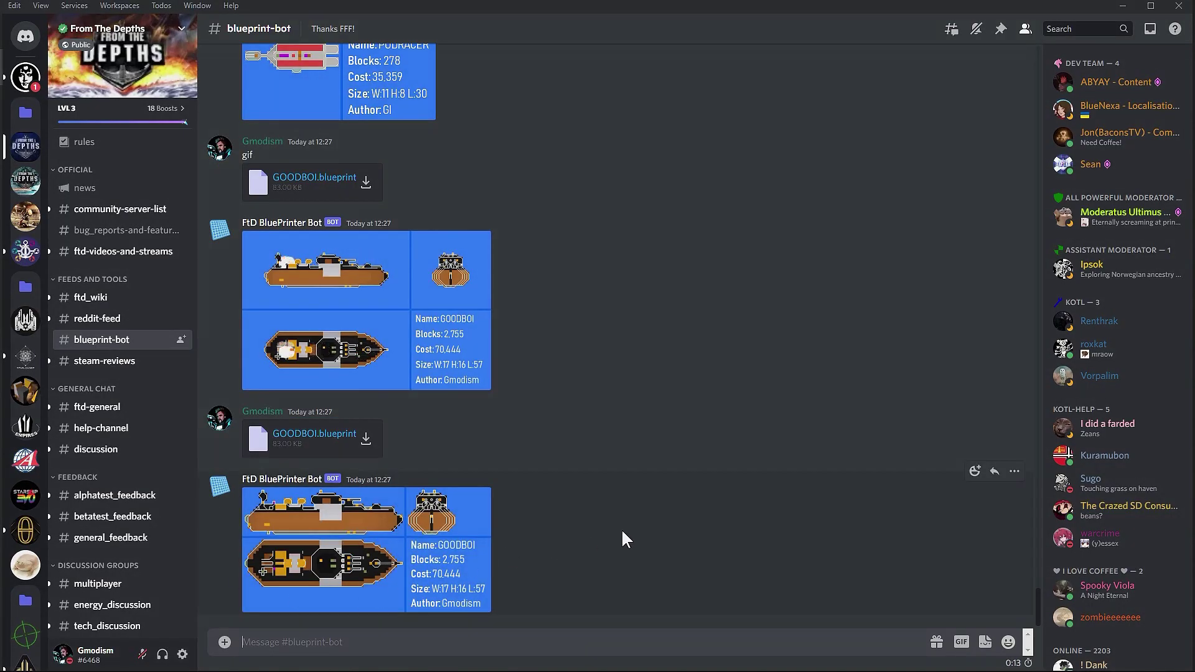
Step: Open the new GOODBOI bot preview as the original full-size image
left_click(376, 566)
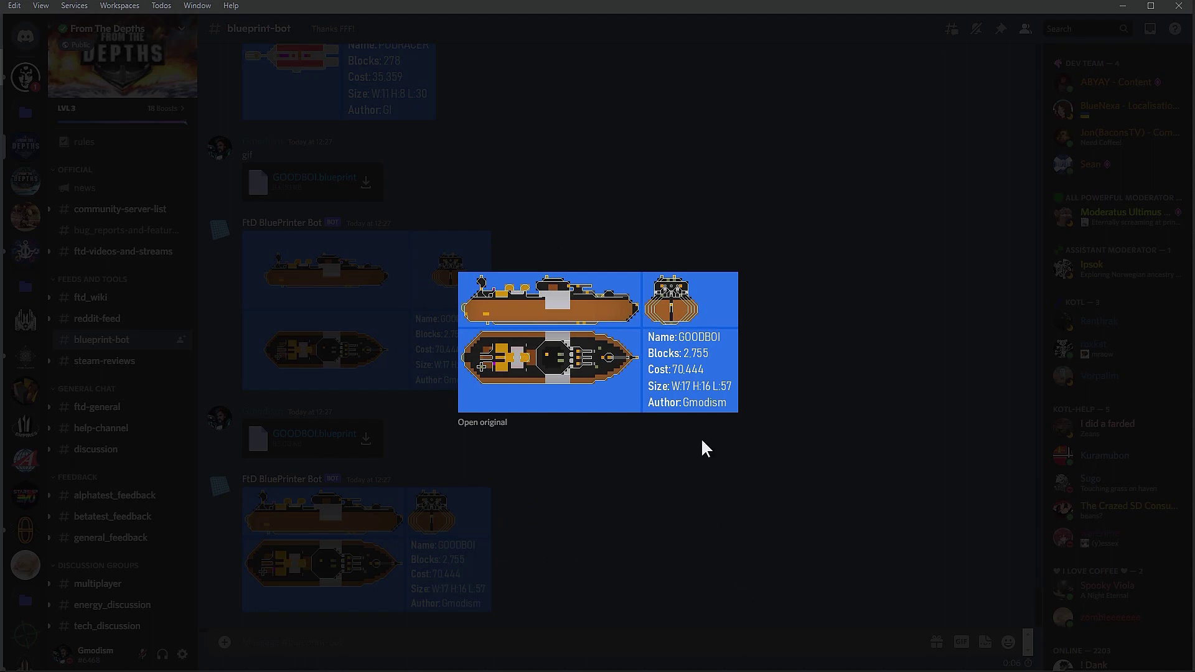
left_click(690, 589)
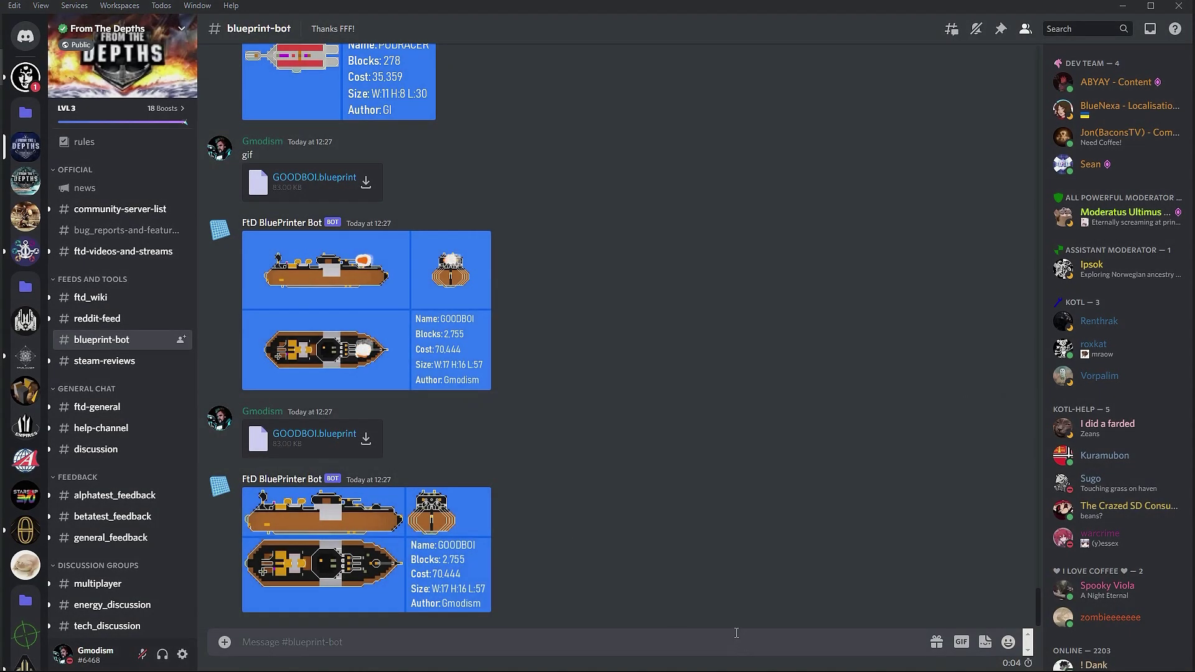
left_click(432, 338)
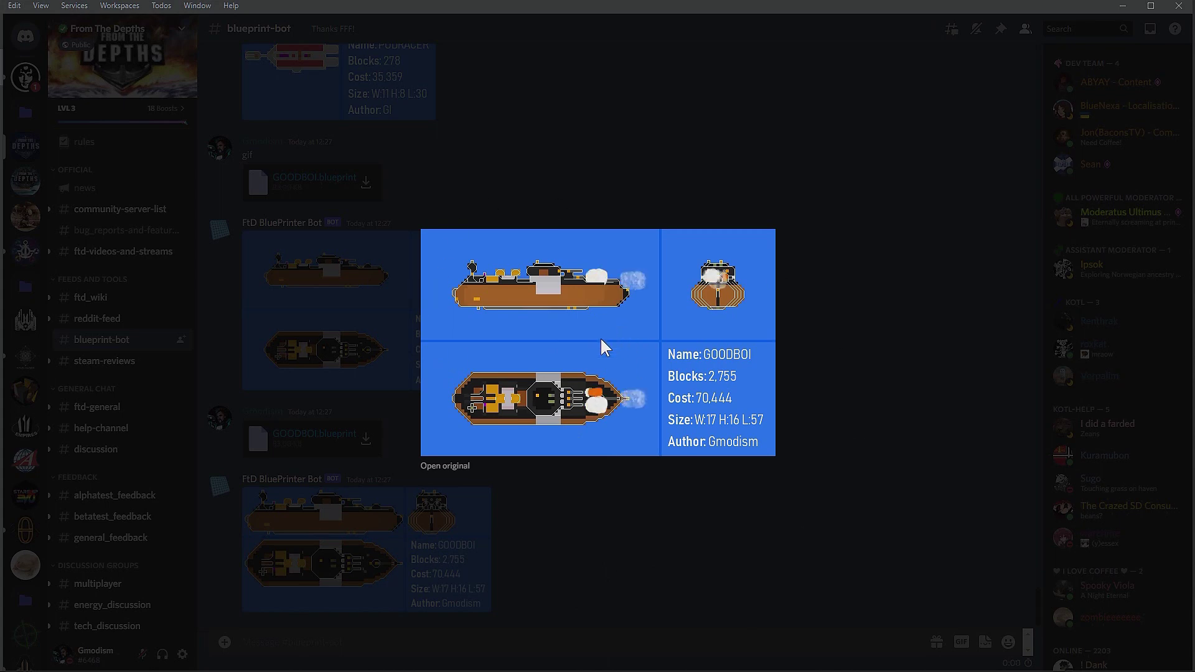
left_click(461, 469)
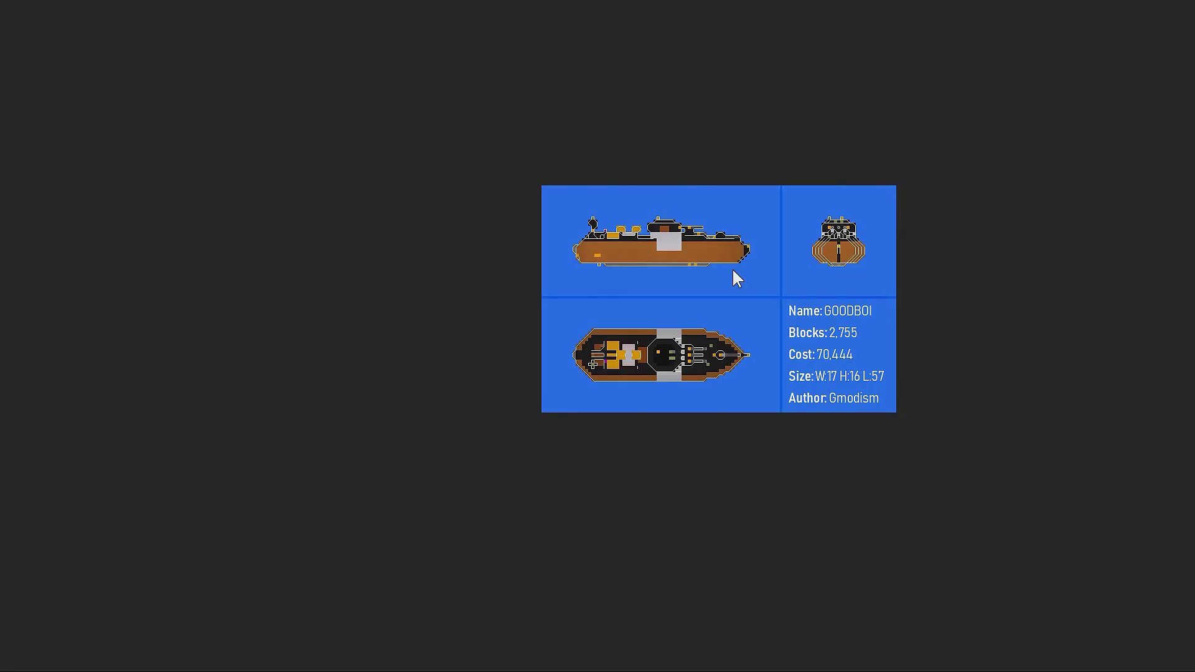
Step: Show the full-size GOODBOI image's save and copy options, then dismiss them
right_click(713, 253)
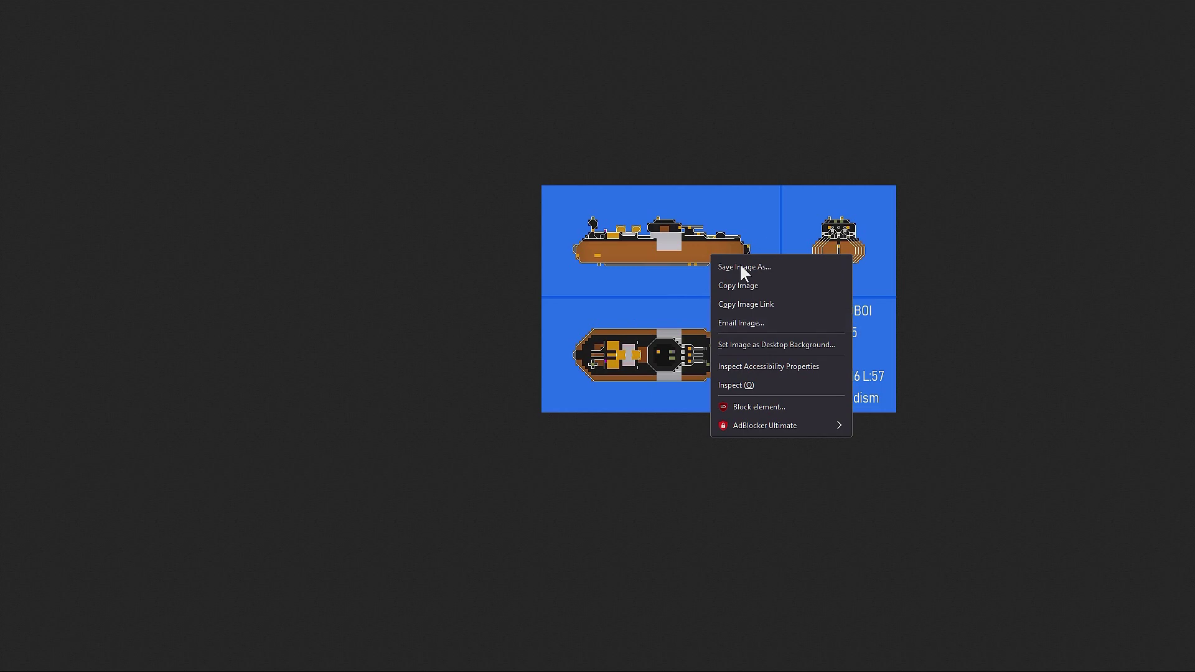
left_click(277, 197)
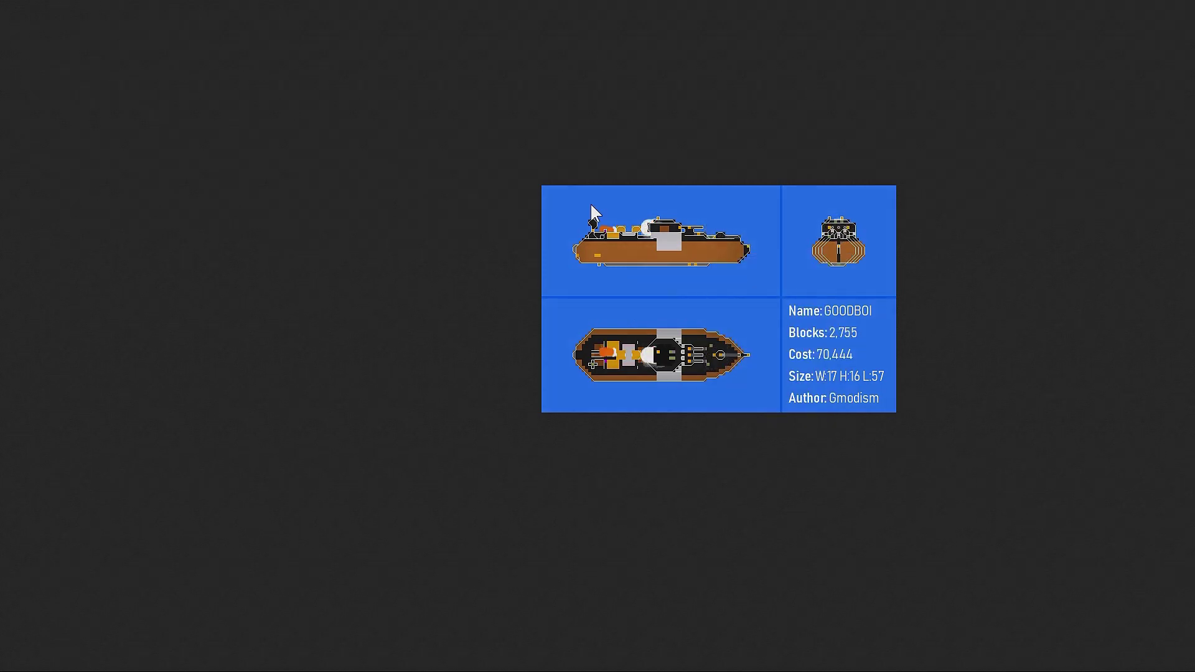